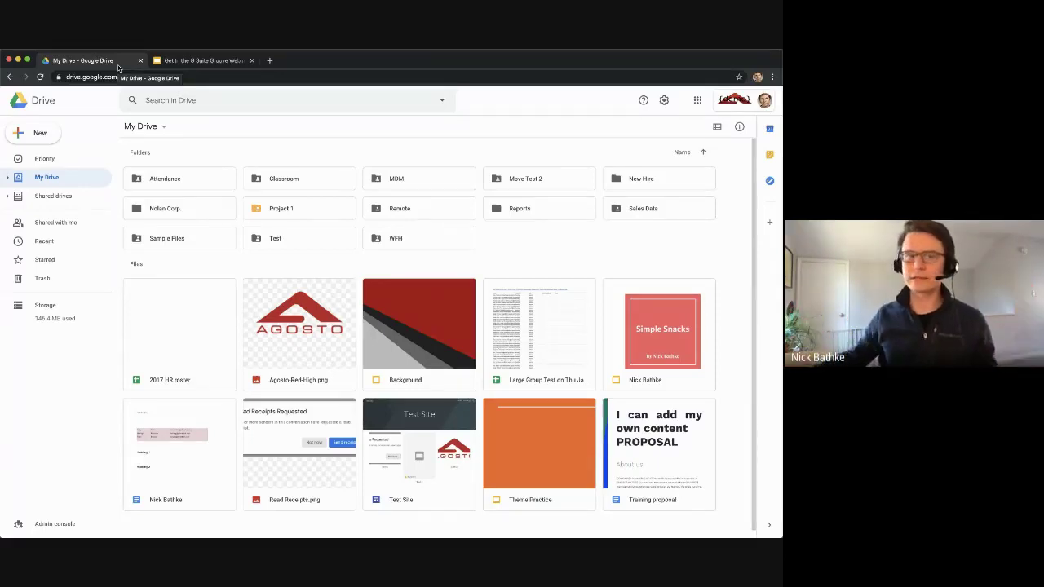
Step: Create a new blank Google Forms form from My Drive
left_click(32, 136)
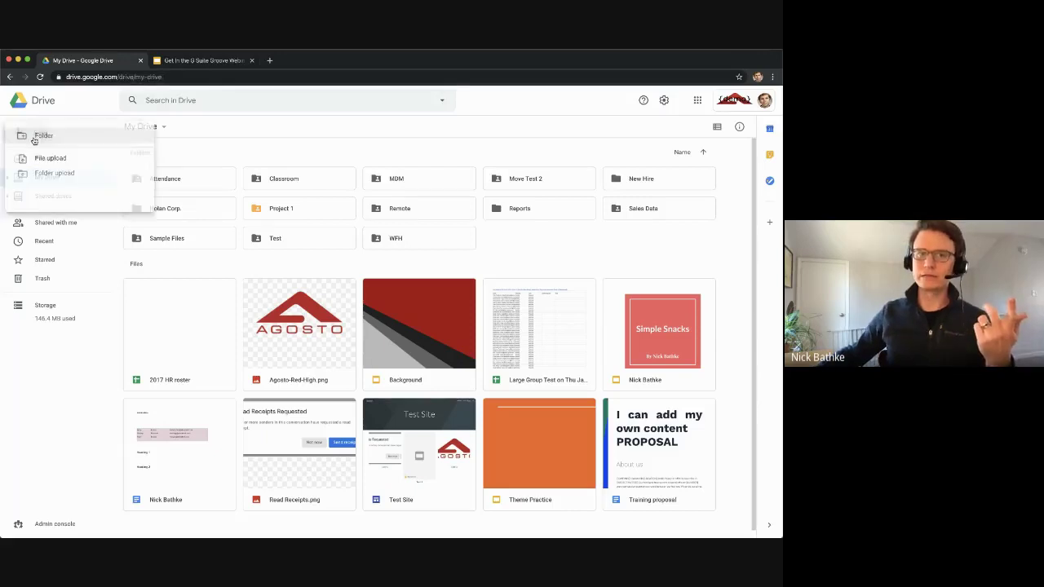
mouse_move(86, 244)
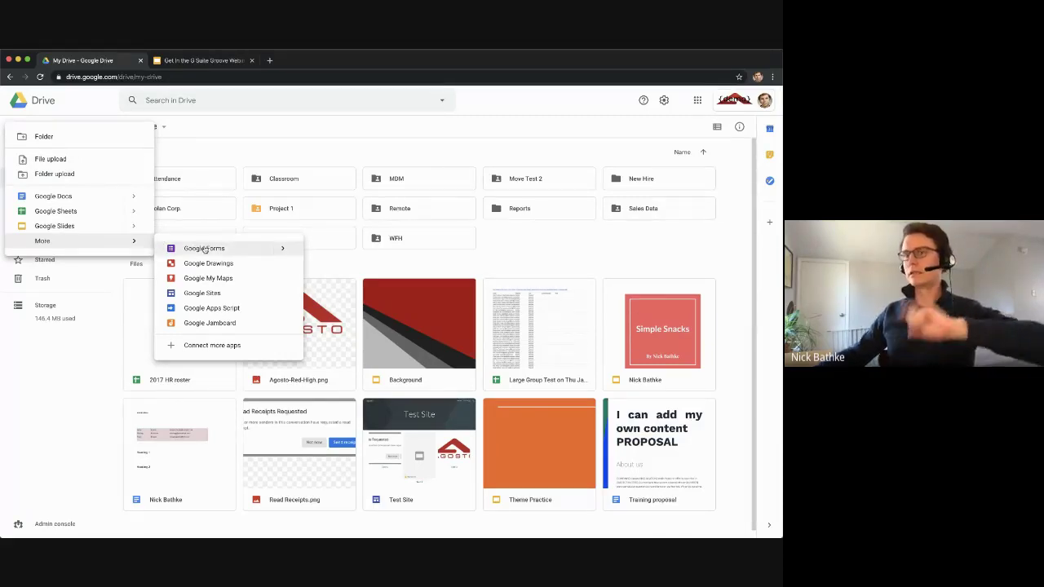
mouse_move(276, 249)
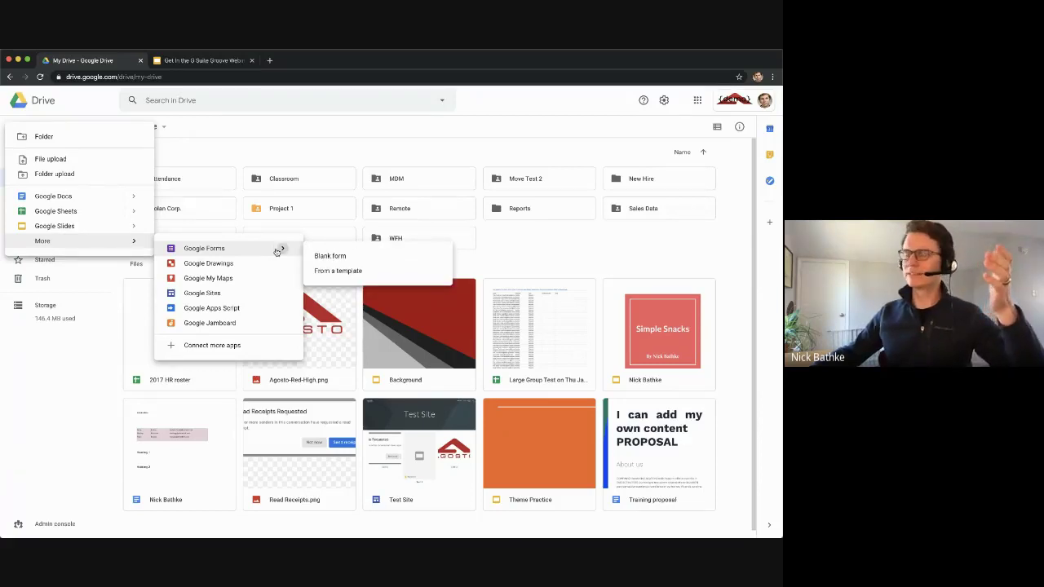
left_click(374, 270)
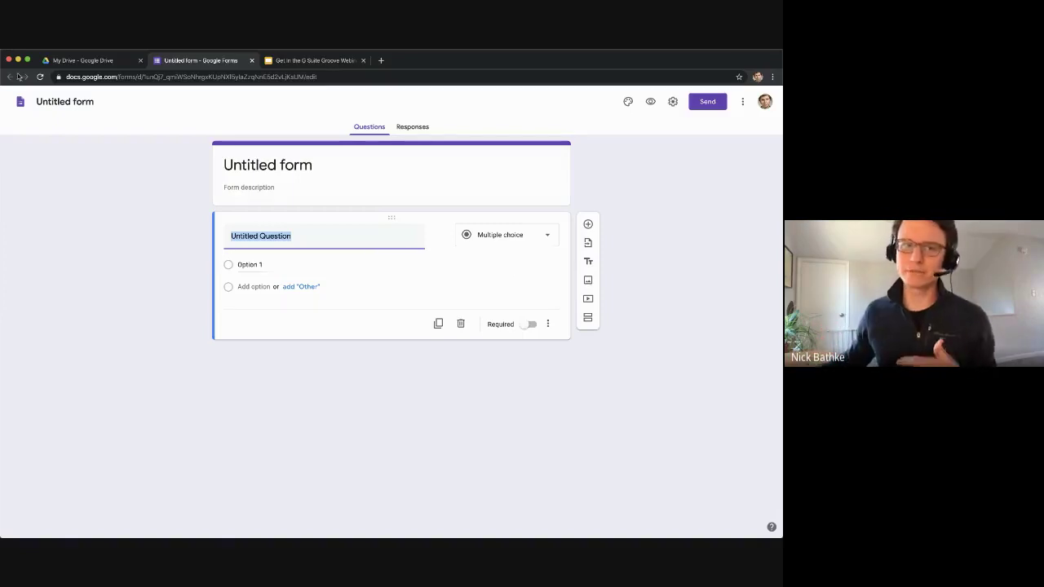
Step: Name the form file "Remote Work Survey" and apply the same name as the form's title
left_click(60, 98)
type("Re")
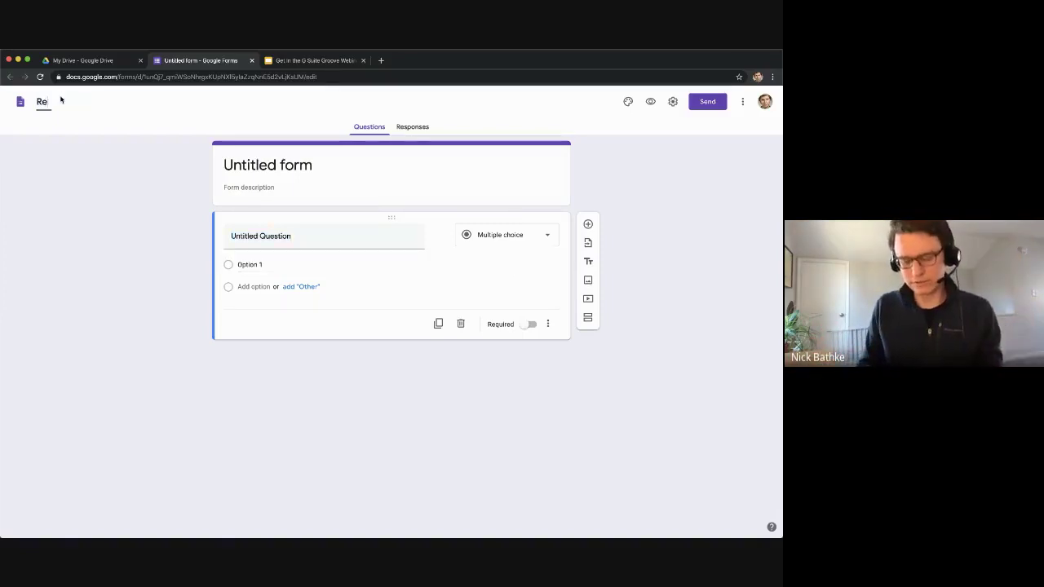
type("mote Work")
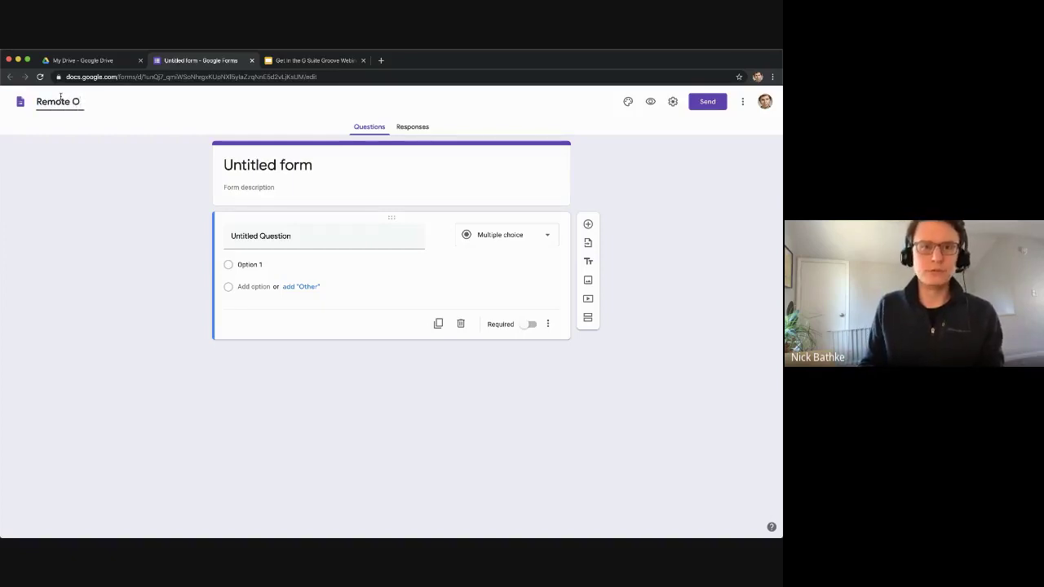
type(" Survey")
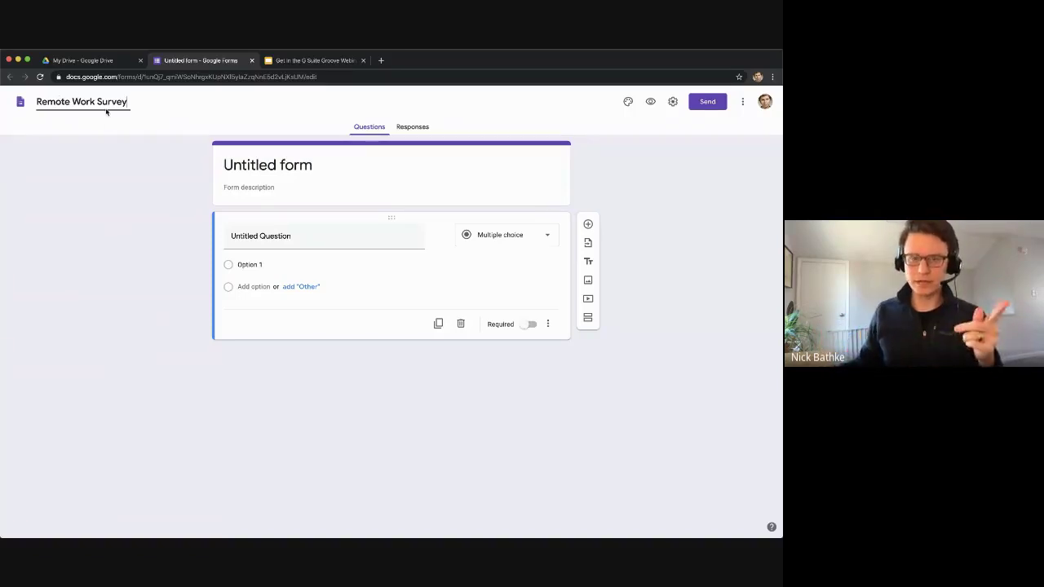
left_click(389, 172)
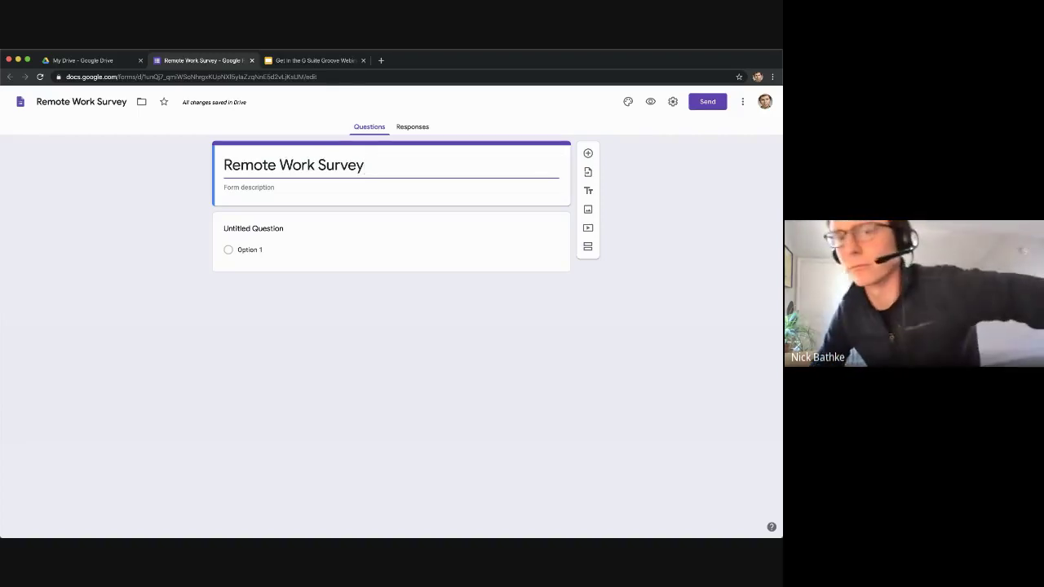
Step: Enter "Description here" as the form description, correcting the spelling of "Description"
left_click(306, 187)
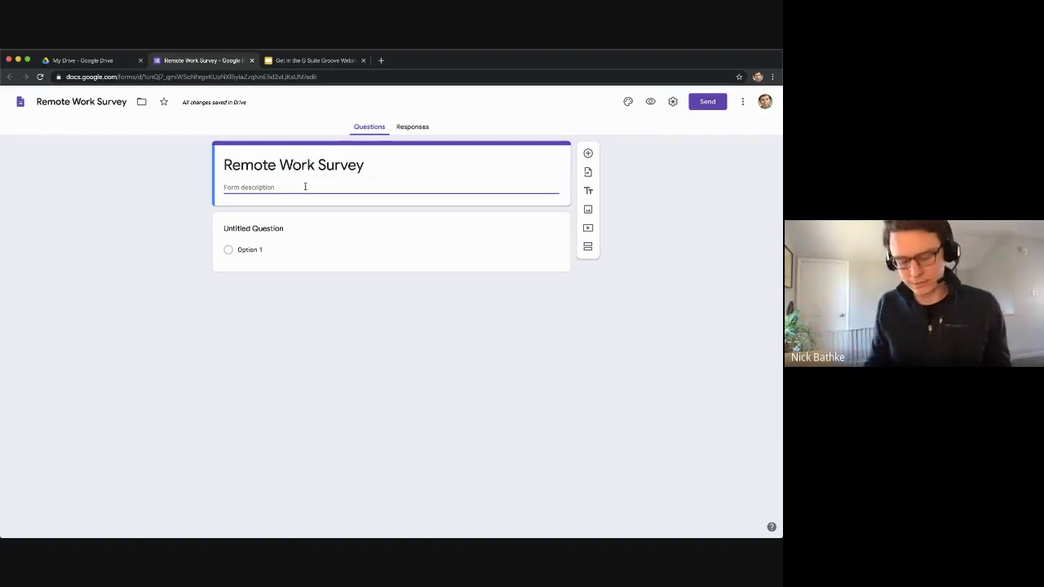
type("Descrpt")
key("BackSpace")
key("BackSpace")
key("BackSpace")
key("BackSpace")
key("BackSpace")
key("BackSpace")
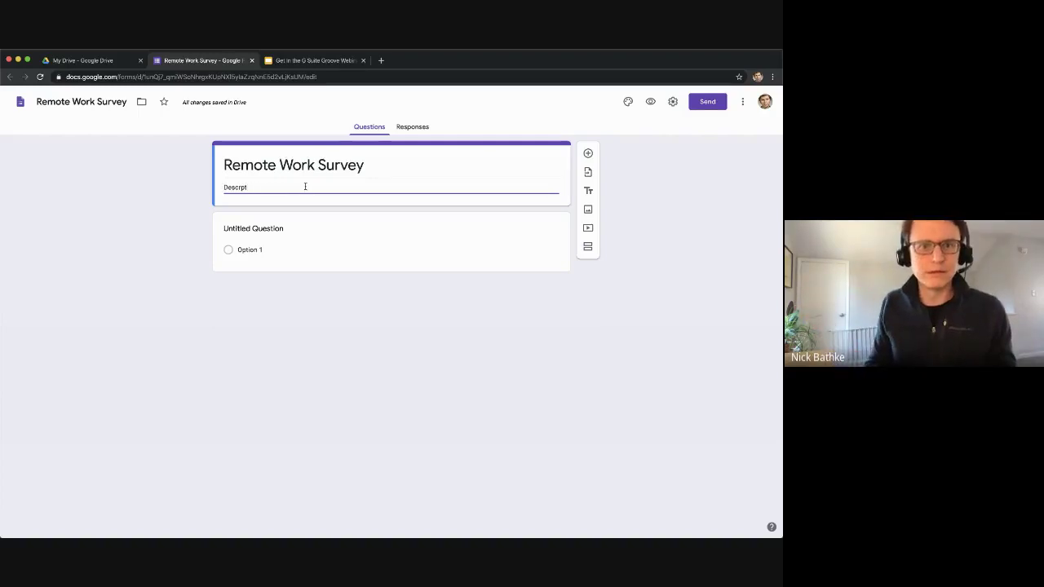
type("iption hger")
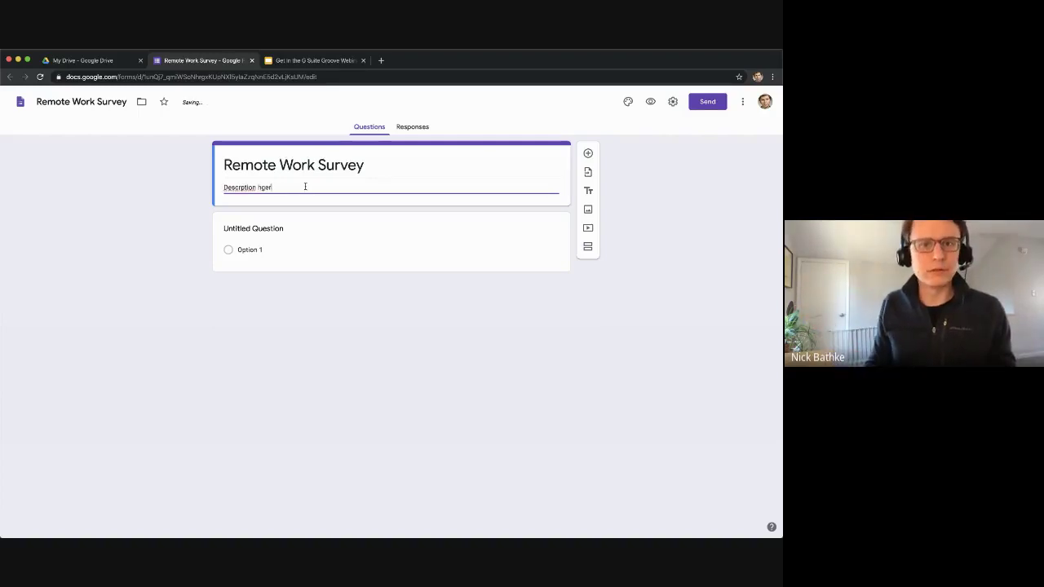
key("BackSpace")
key("BackSpace")
key("BackSpace")
type("ere")
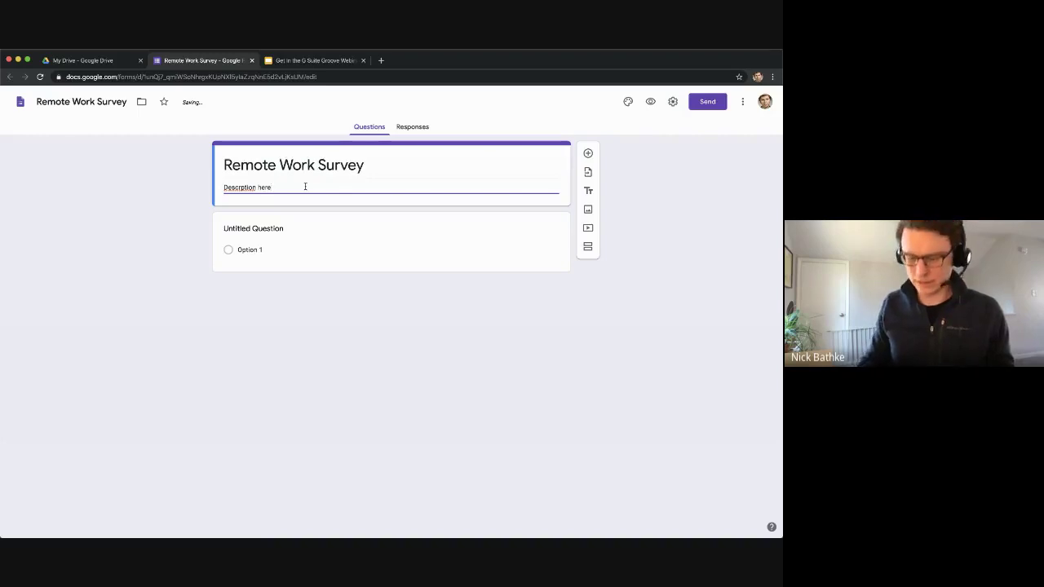
right_click(240, 189)
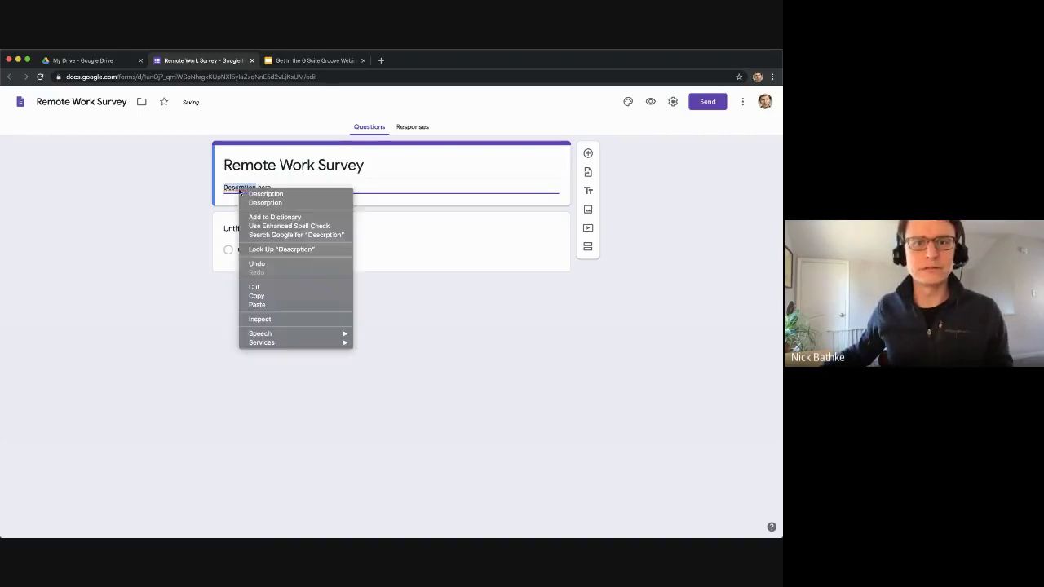
left_click(262, 192)
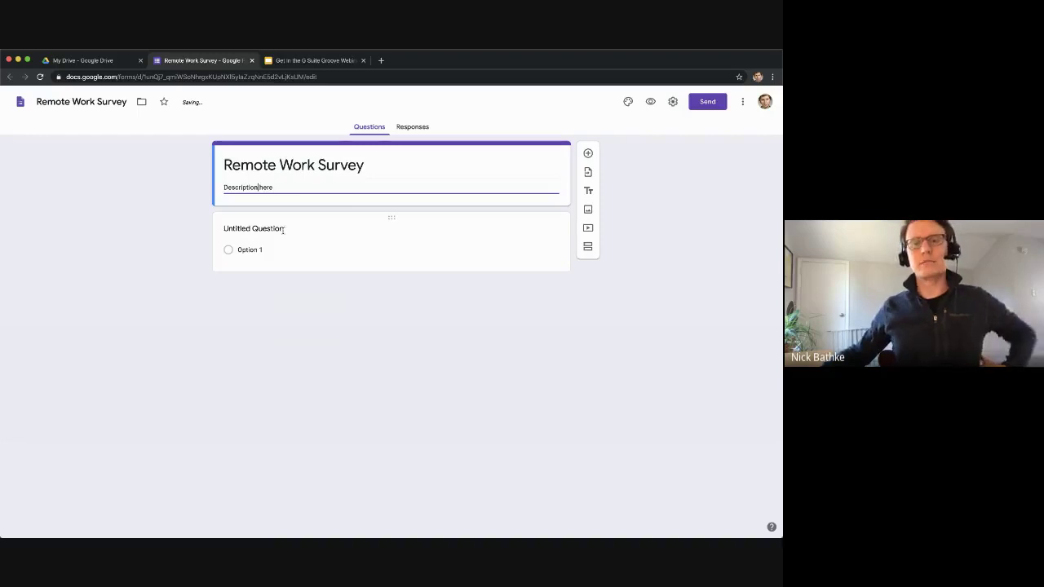
Step: Set the first question's text to "Have you set up a home office?"
left_click(282, 229)
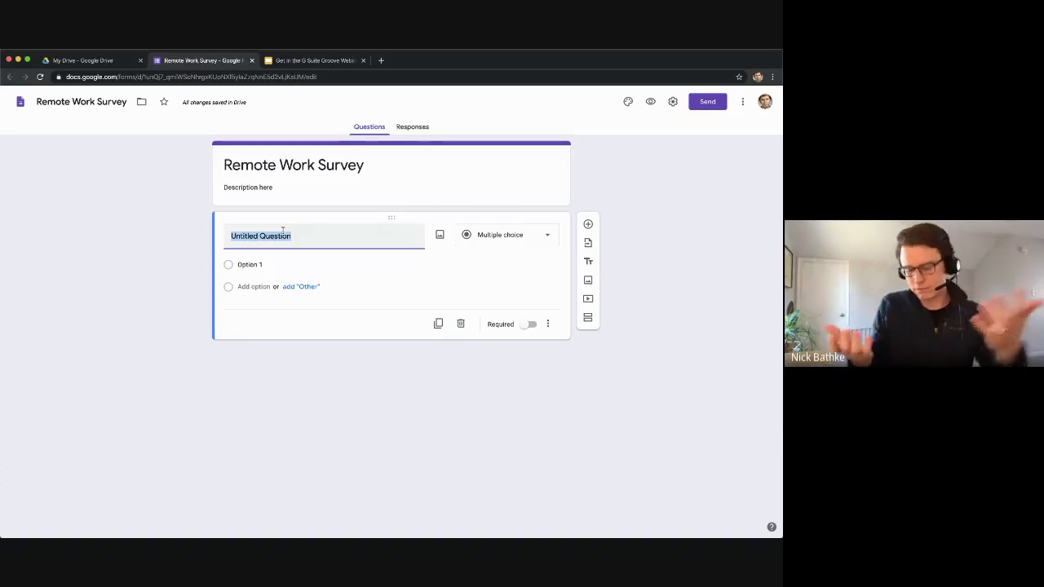
type("Have you")
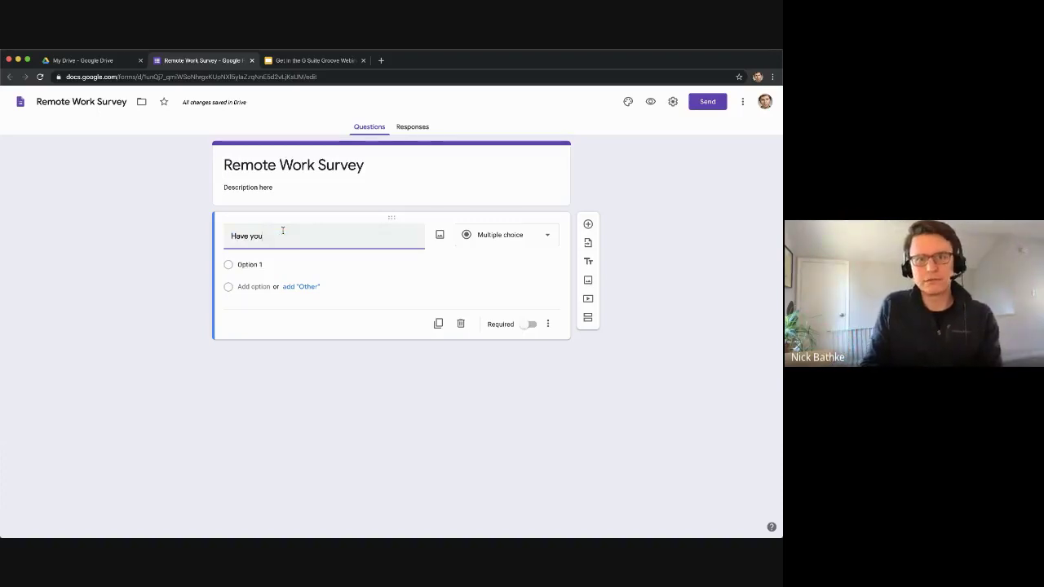
type(" set up")
key("BackSpace")
key("BackSpace")
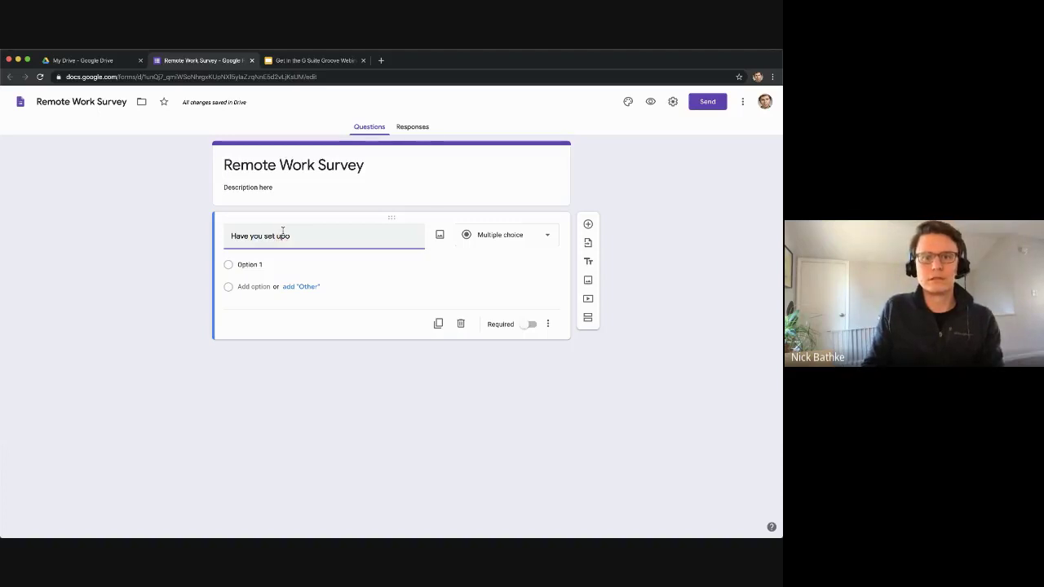
type("a home off")
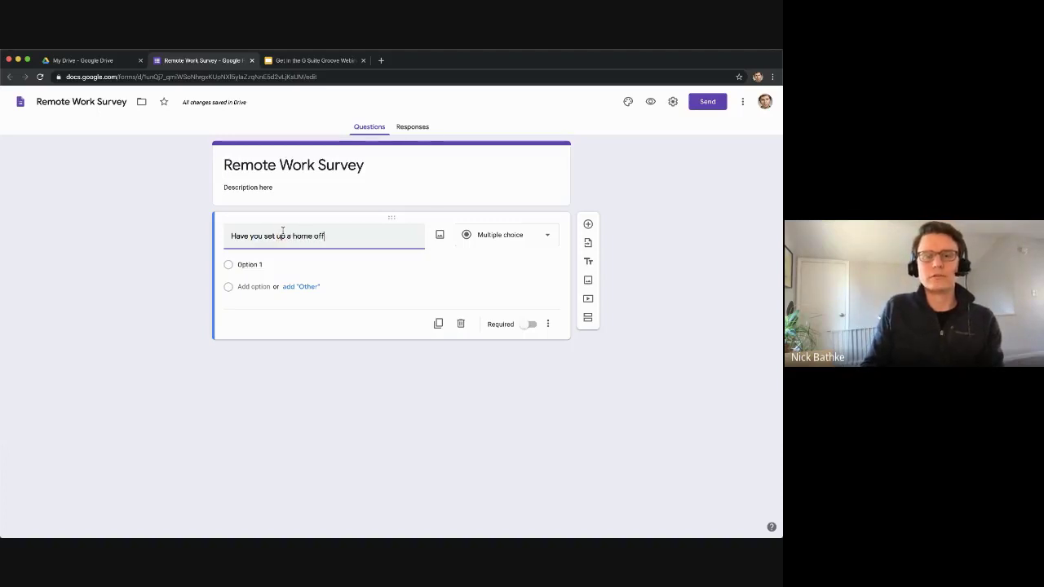
type("ice?")
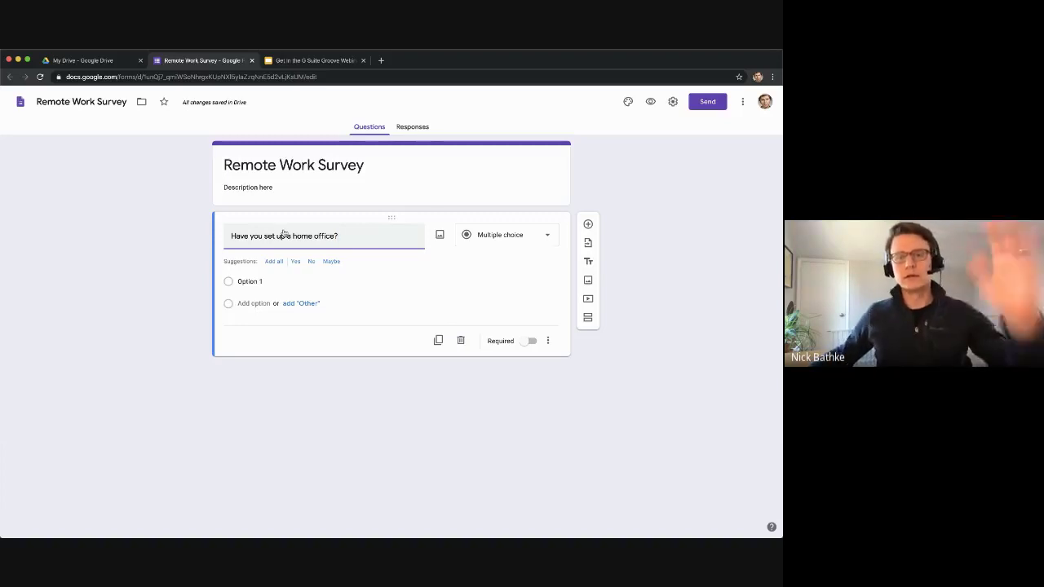
Step: Keep the home office question as multiple choice and give it the suggested answers Yes and No plus an Other option
left_click(502, 237)
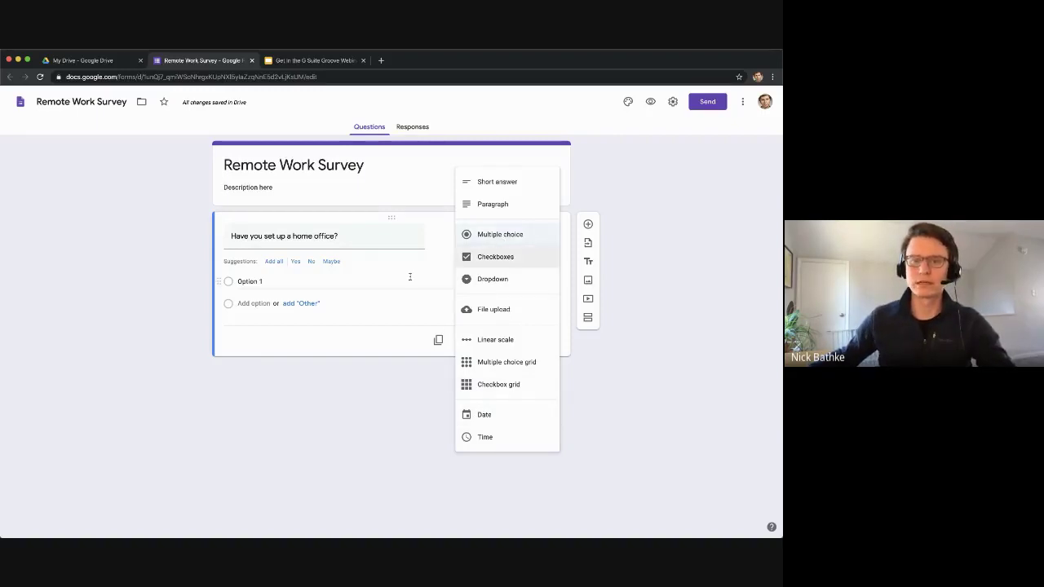
left_click(243, 279)
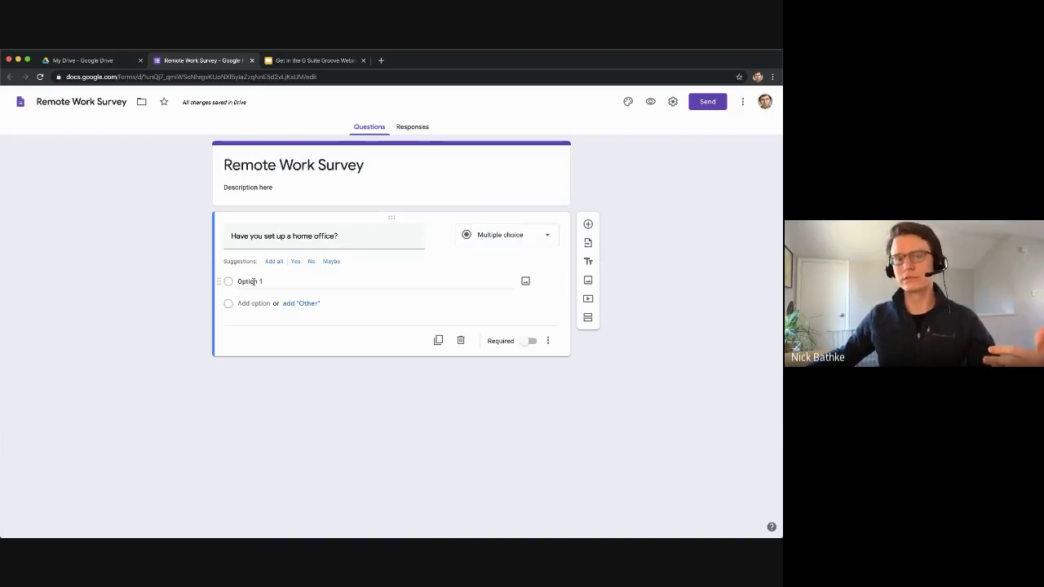
left_click(296, 262)
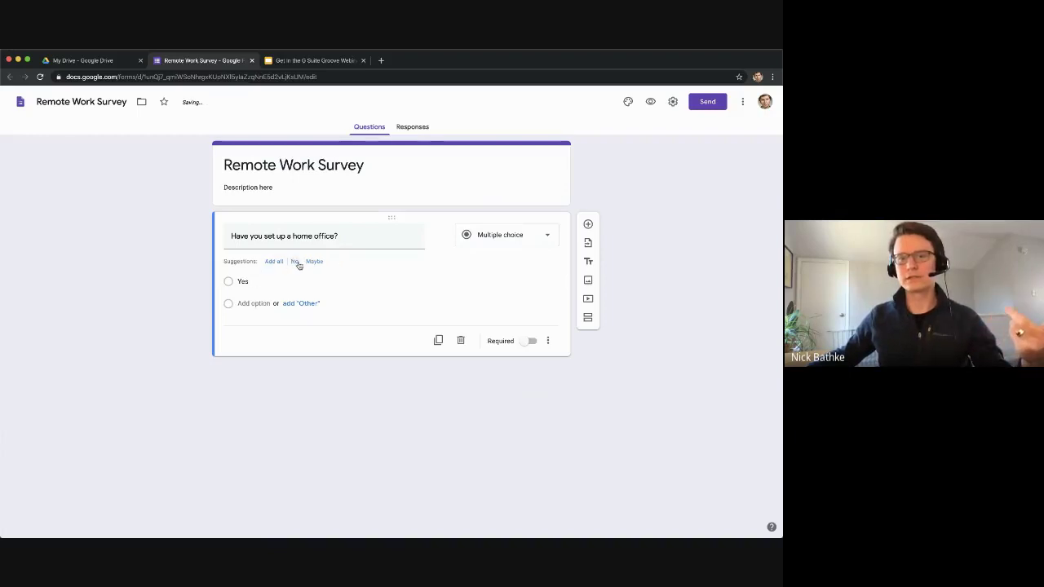
left_click(297, 262)
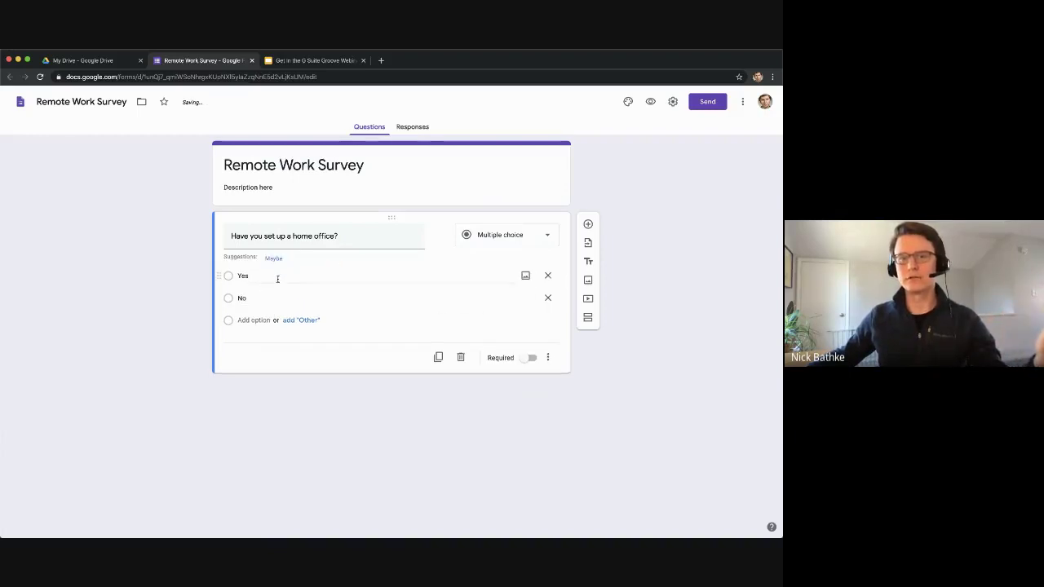
left_click(305, 321)
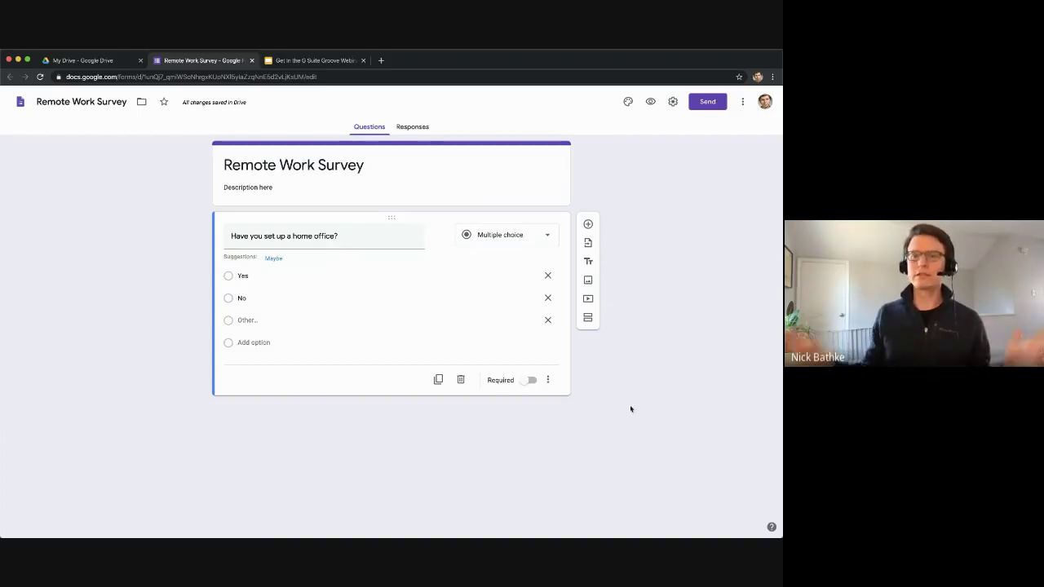
Step: Add a second question below the home office question and set its type to Checkboxes
left_click(589, 225)
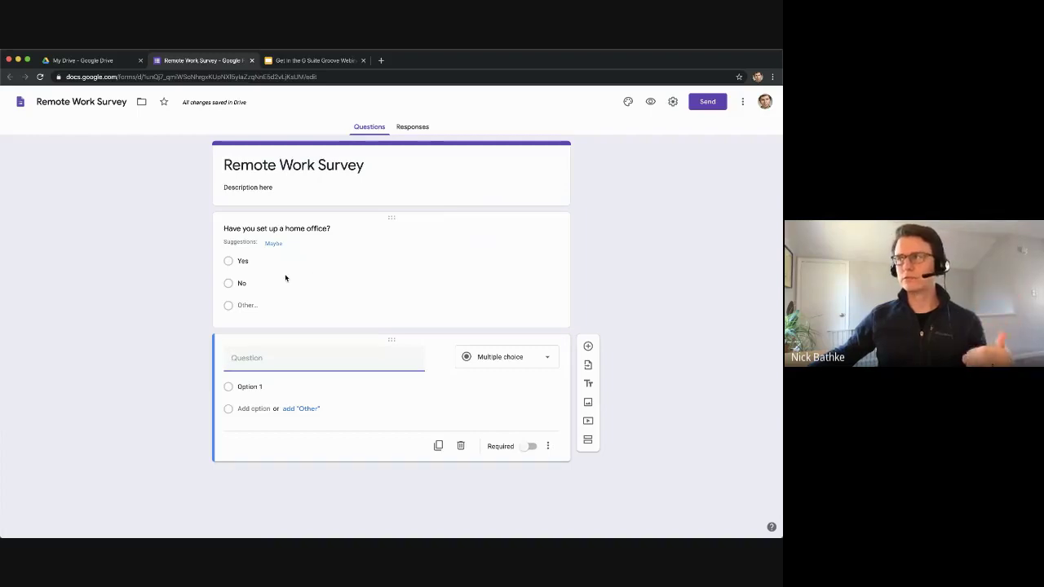
left_click(512, 359)
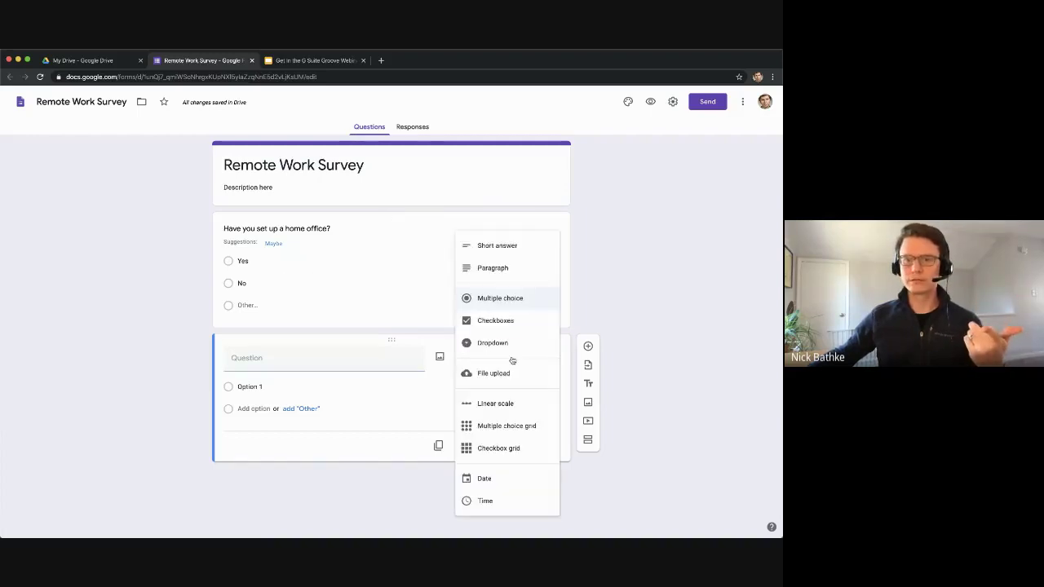
left_click(505, 320)
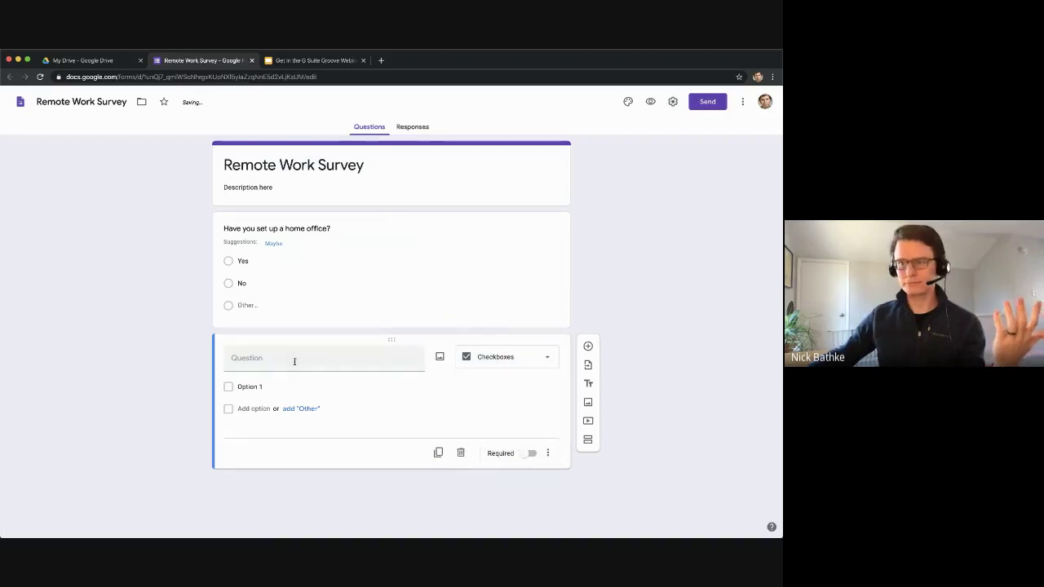
Step: Set the second question's text to "What supplies do you need to be more effective working from home?"
left_click(261, 366)
type("Wha")
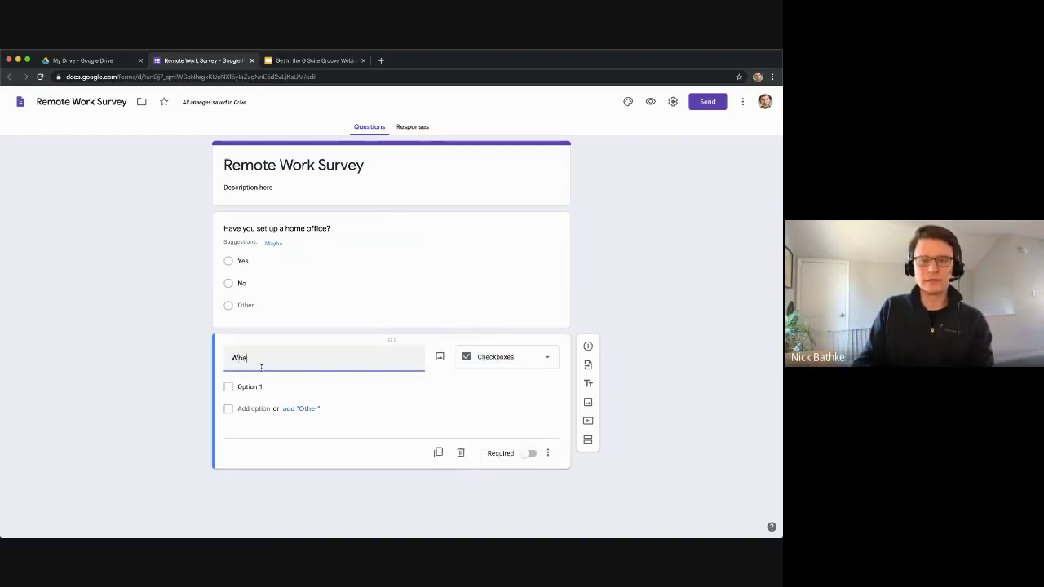
type("t supplies dfo")
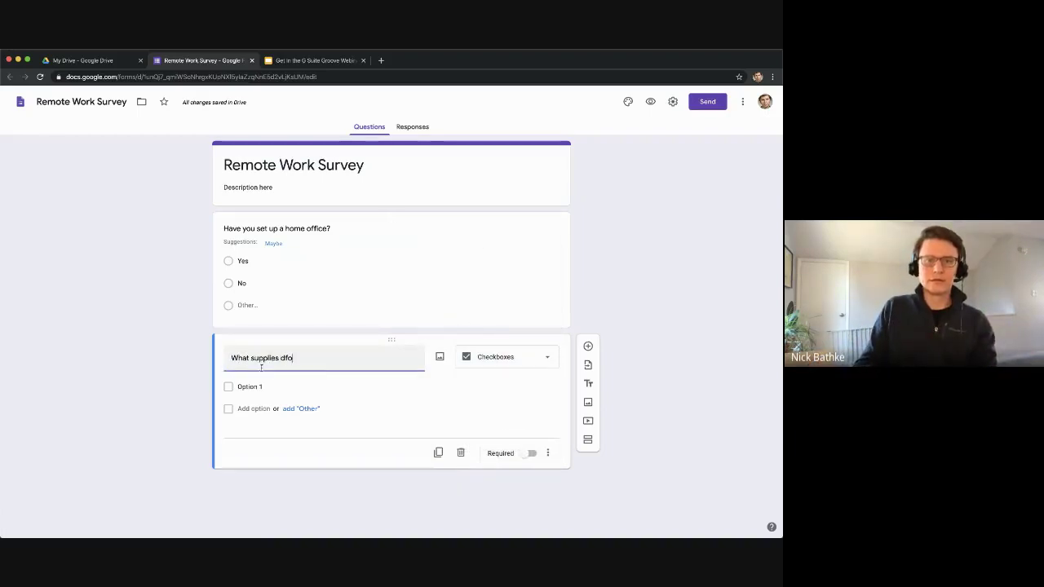
key("BackSpace")
key("BackSpace")
type("o you n")
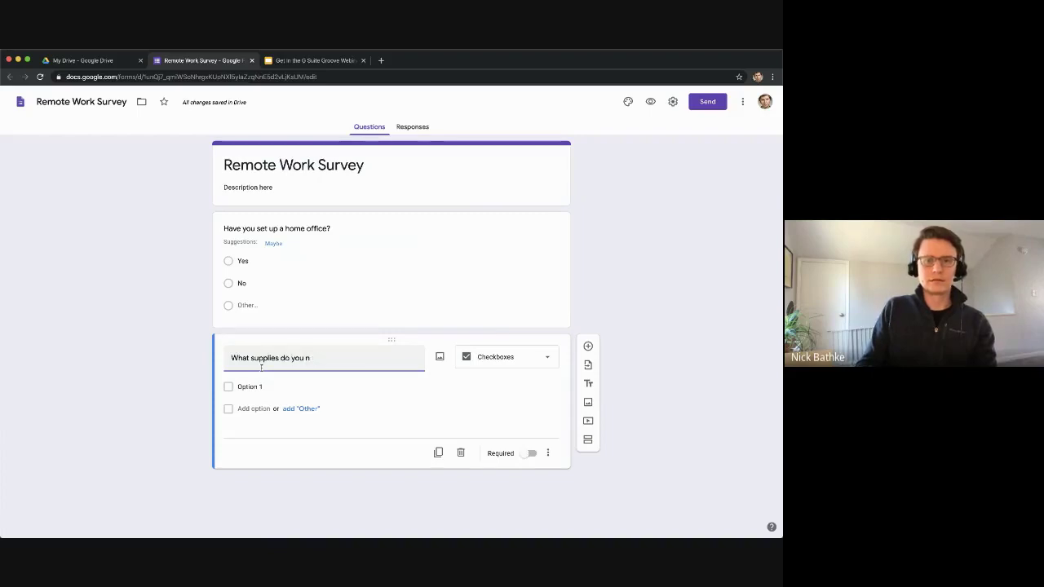
type("eed to be more ef")
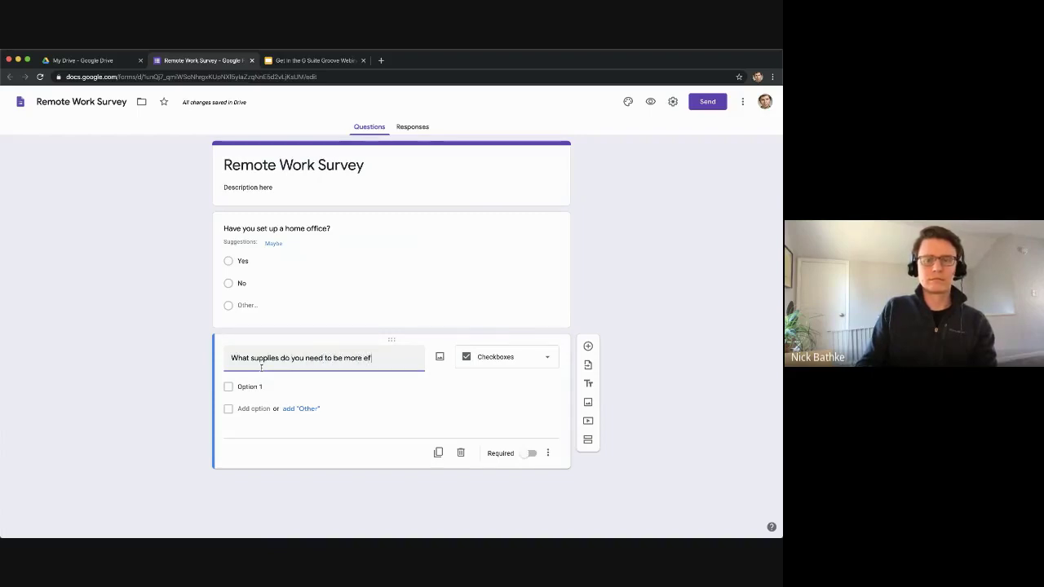
type("fective working from home?")
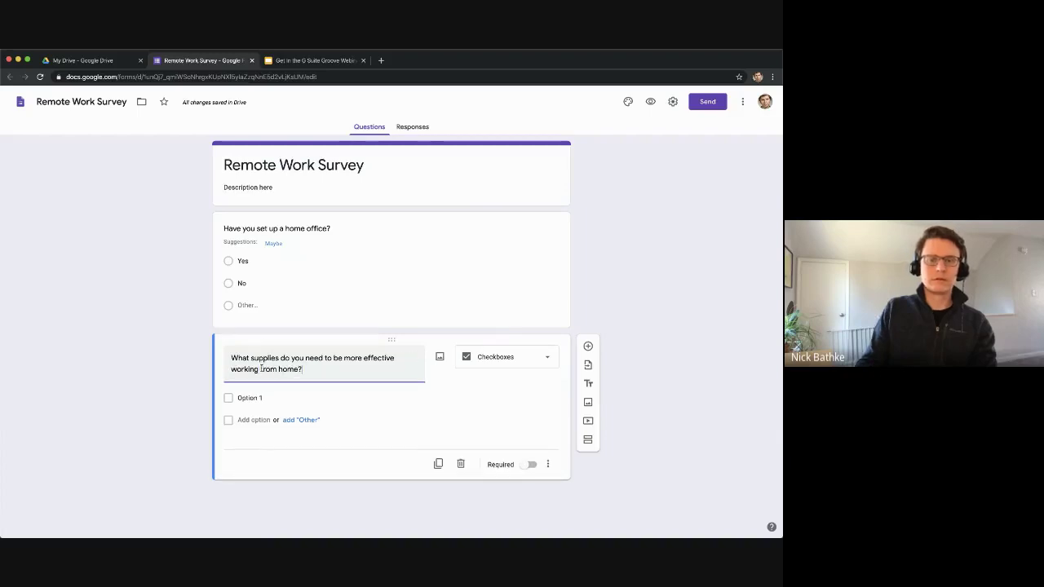
Step: Give the supplies checkbox question the options "Second monitor" and "Better webcam"
left_click(249, 399)
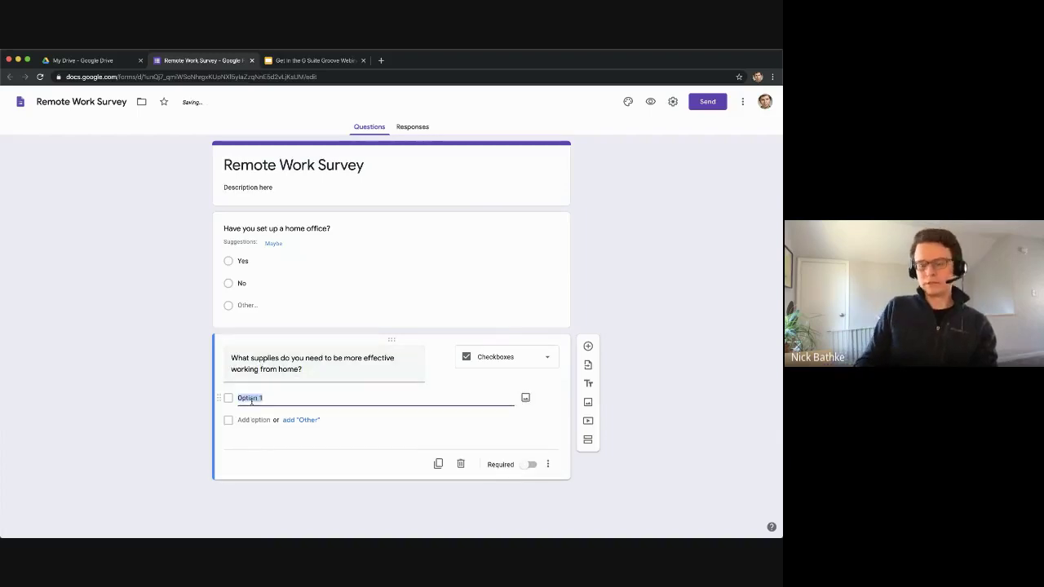
type("Second monitor")
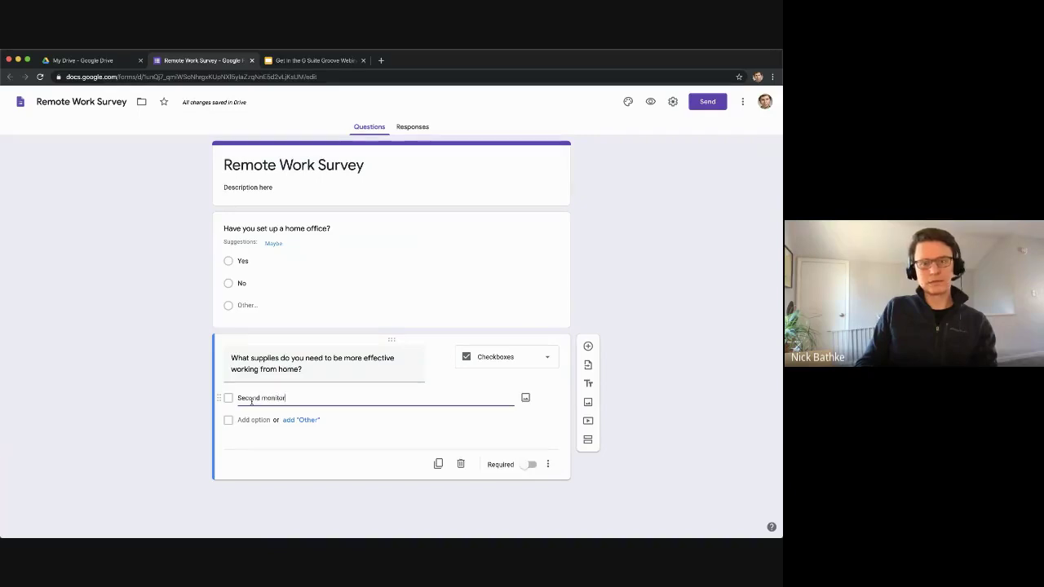
key("Return")
type("Beeter")
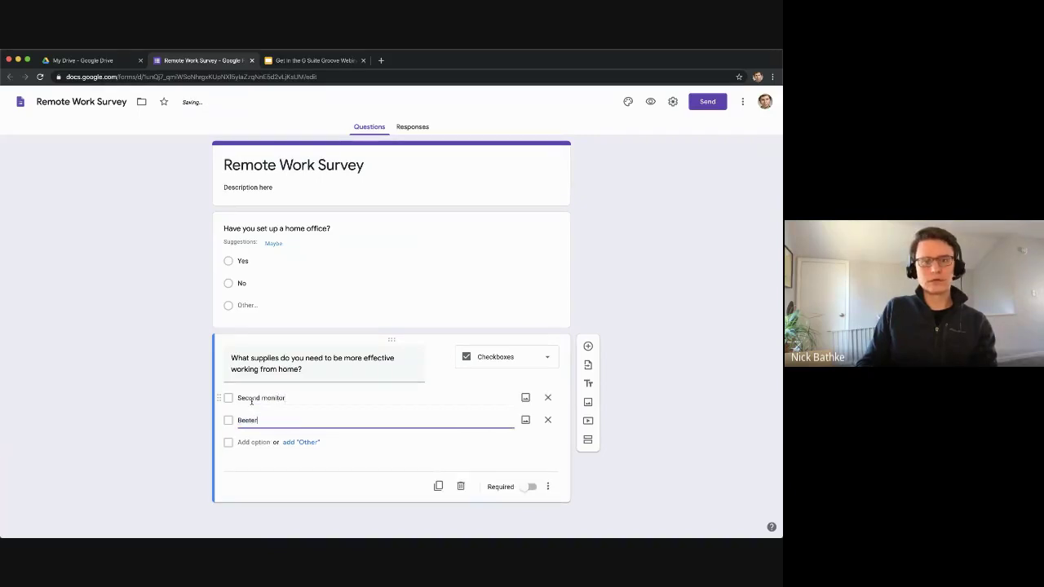
key("BackSpace")
key("BackSpace")
key("BackSpace")
key("BackSpace")
key("BackSpace")
type("etter")
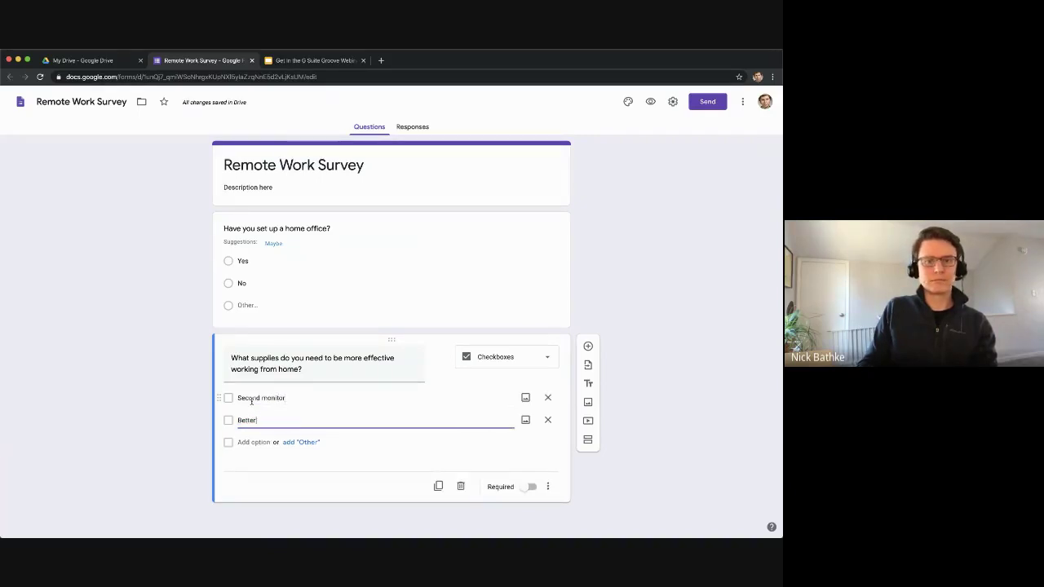
type(" webcam")
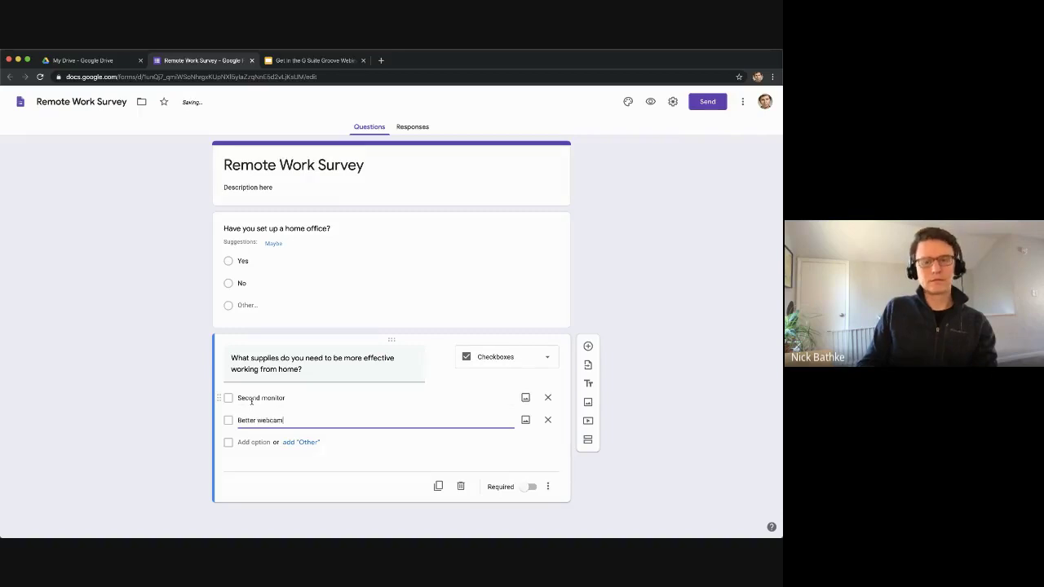
key("Tab")
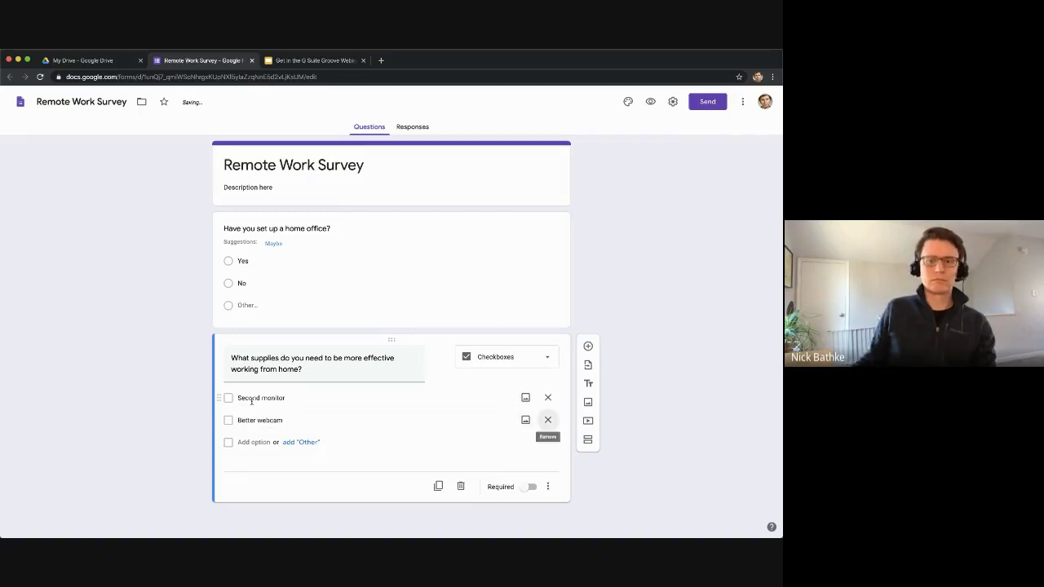
Step: Add "More plants" as the third option of the supplies question, followed by an Other option
left_click(253, 442)
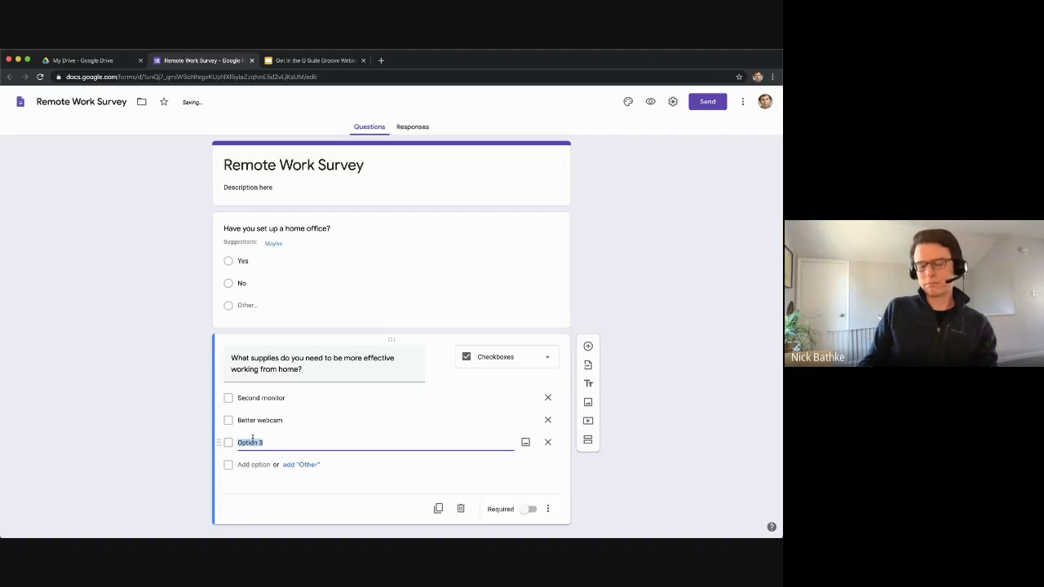
type("More plants")
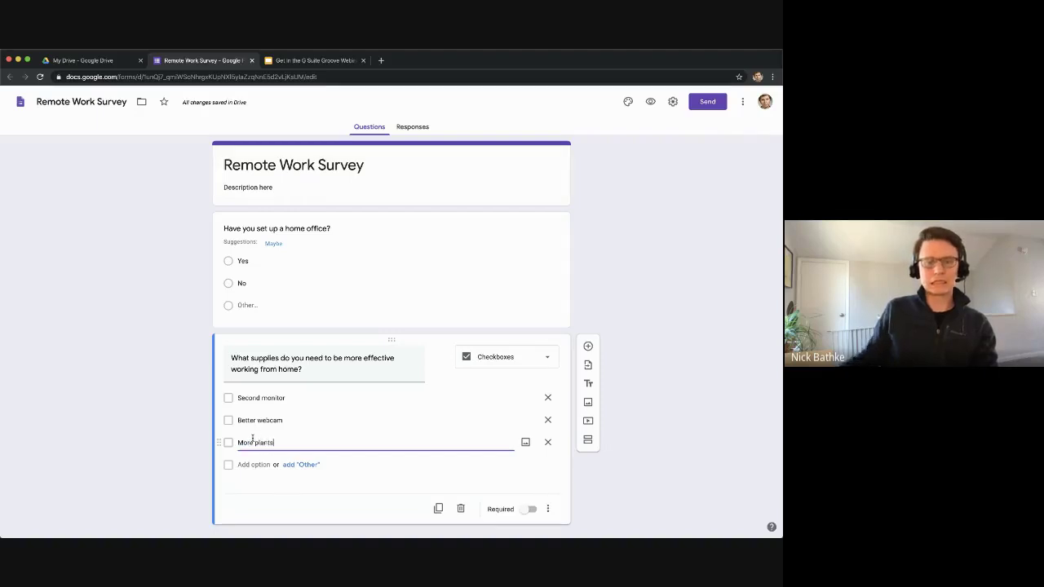
left_click(295, 465)
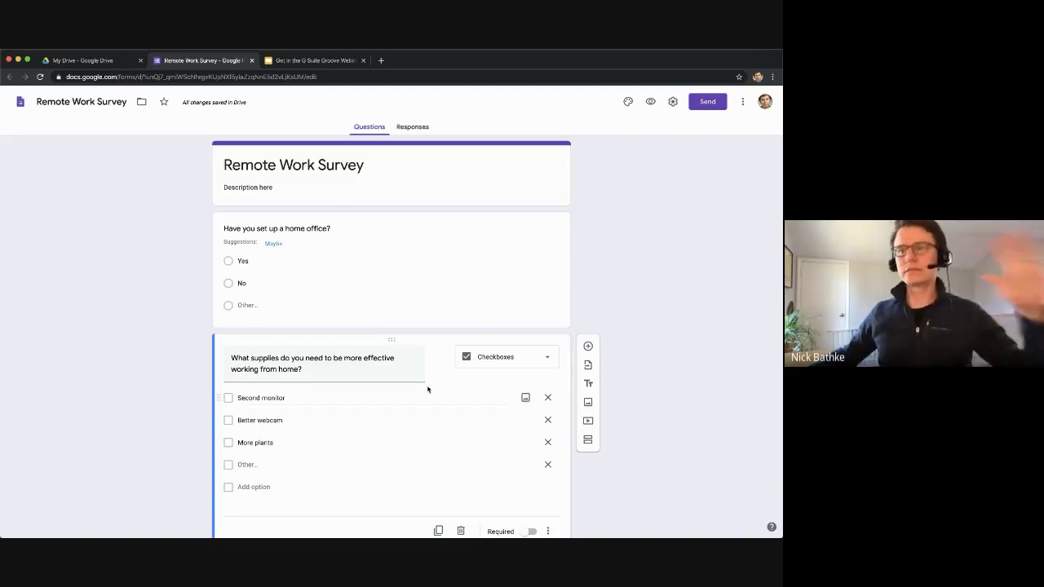
Step: Add a third question below the supplies question and set its type to Linear scale
left_click(586, 346)
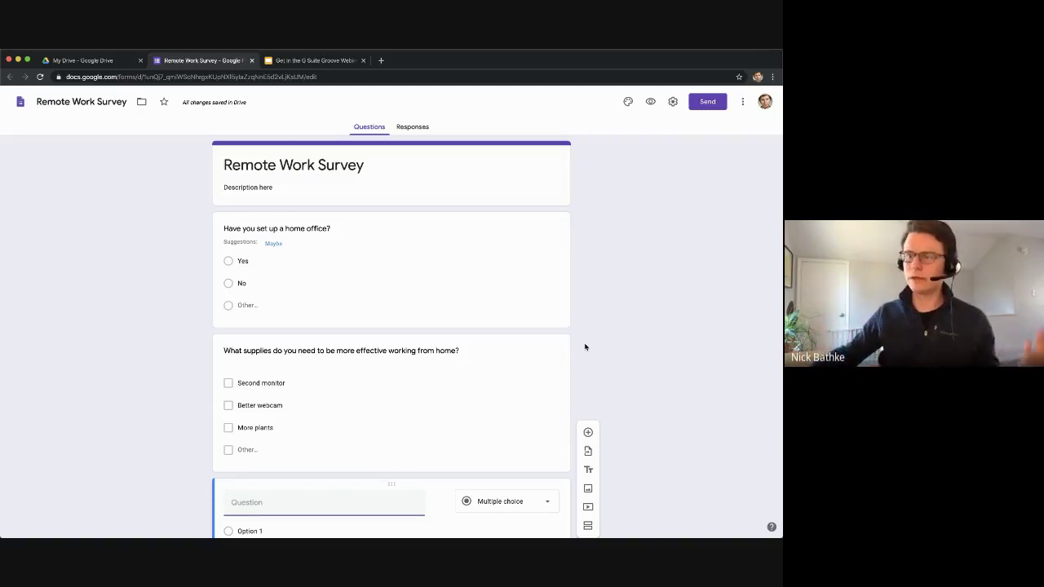
scroll(585, 347, "down", 2)
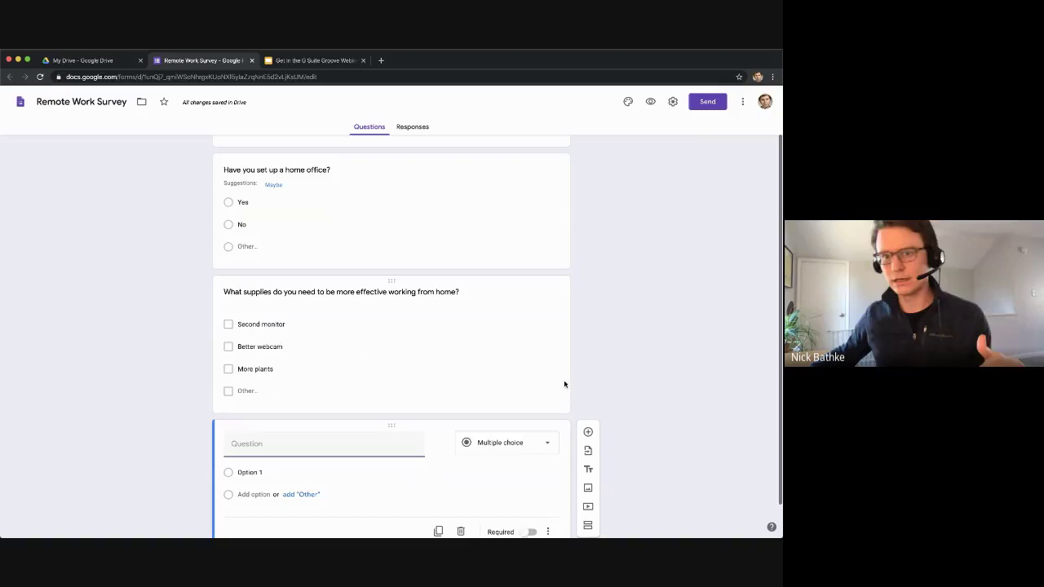
left_click(501, 442)
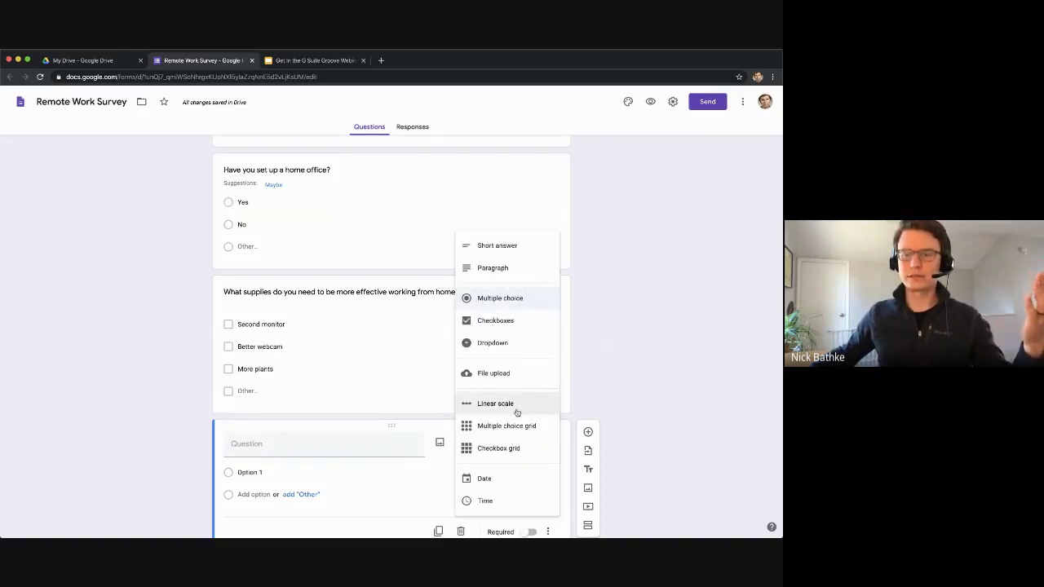
left_click(516, 407)
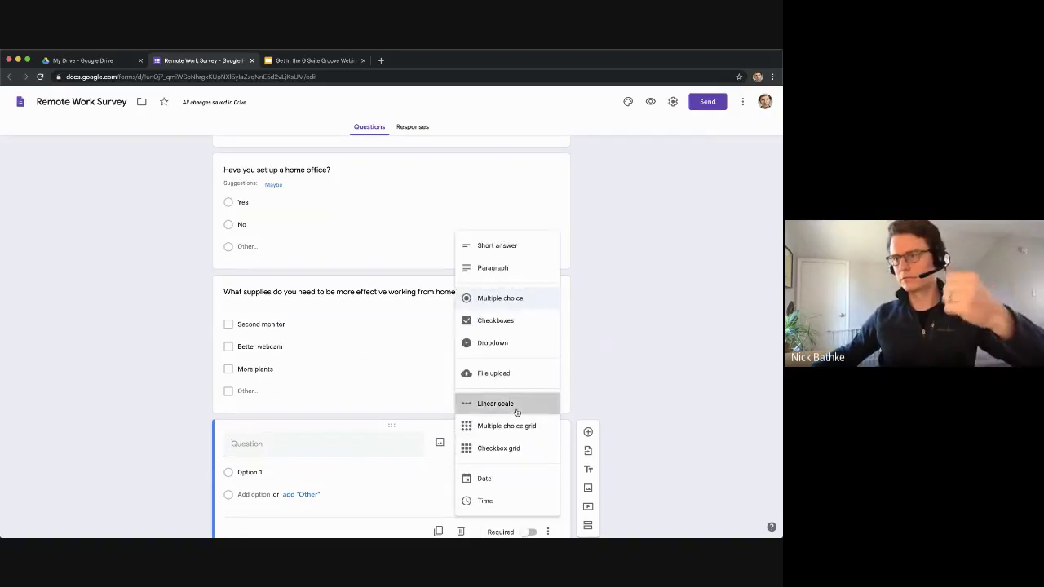
Step: Set the linear scale question's text to "How likely are you to return to the office in the next 3 months?"
left_click(335, 448)
type("How likle")
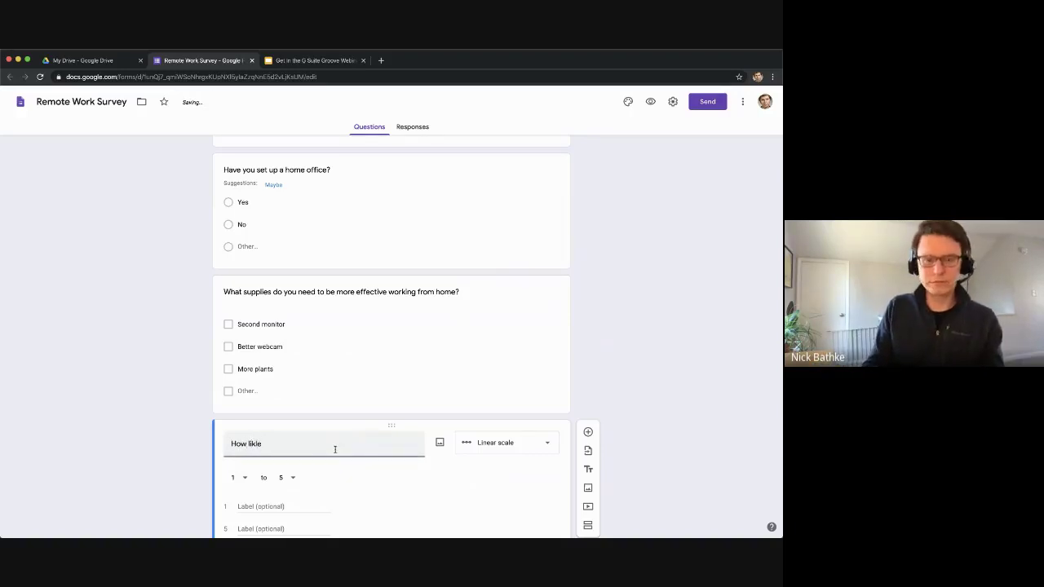
key("BackSpace")
key("BackSpace")
type("ely")
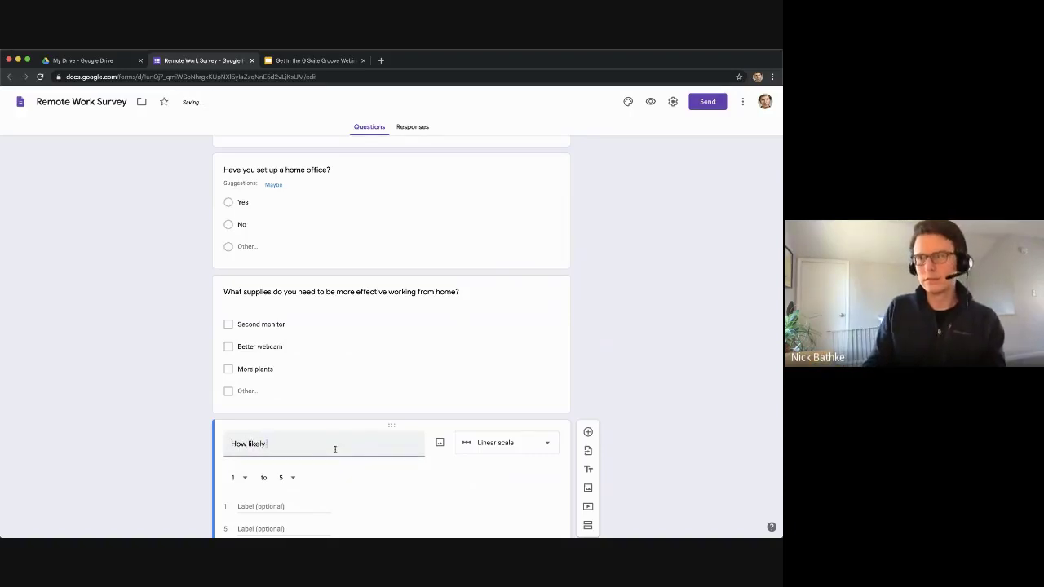
type(" are you to regur")
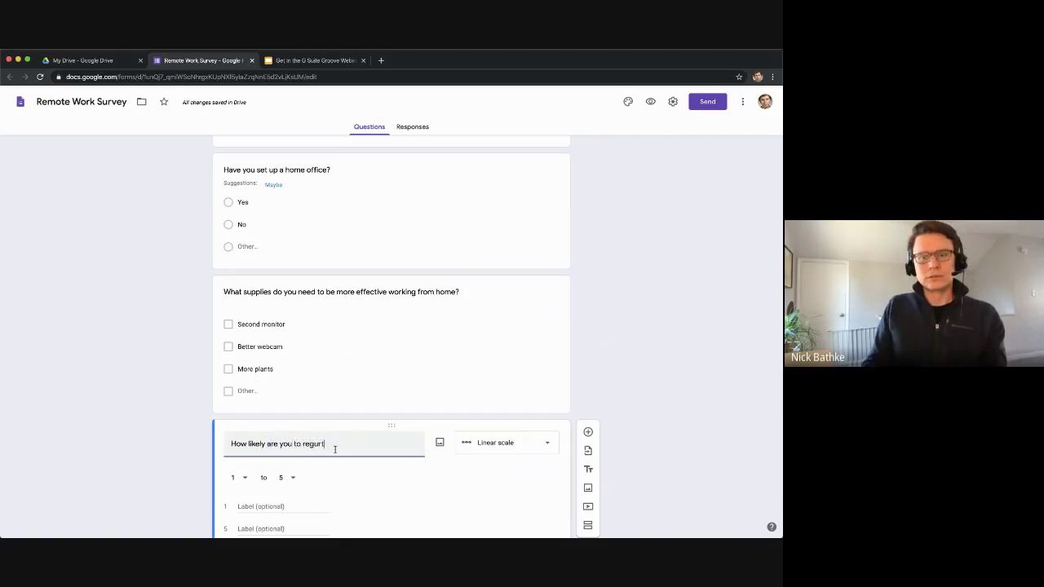
key("BackSpace")
key("BackSpace")
key("BackSpace")
type("turn to t")
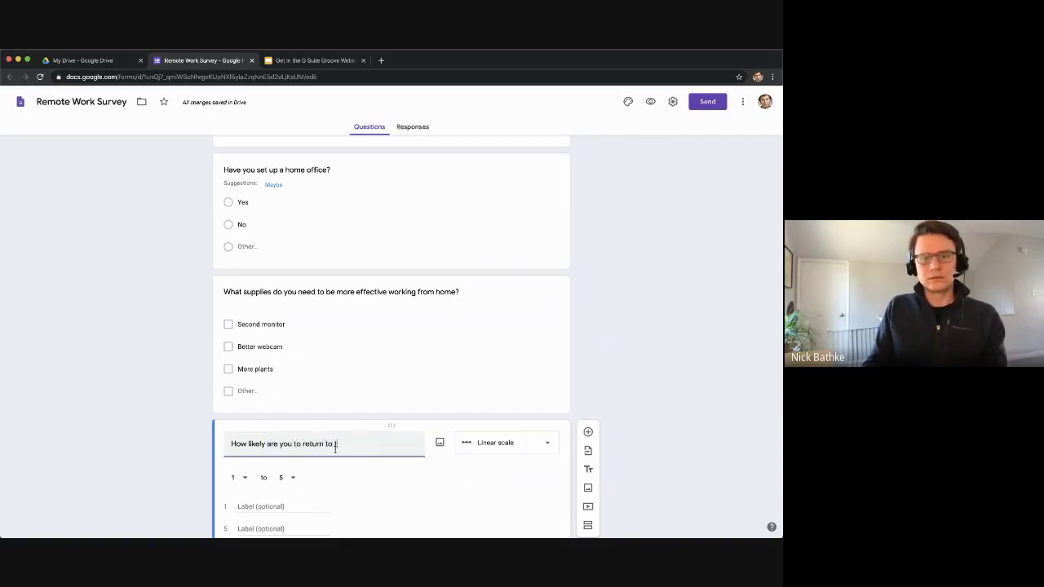
type("he office in the")
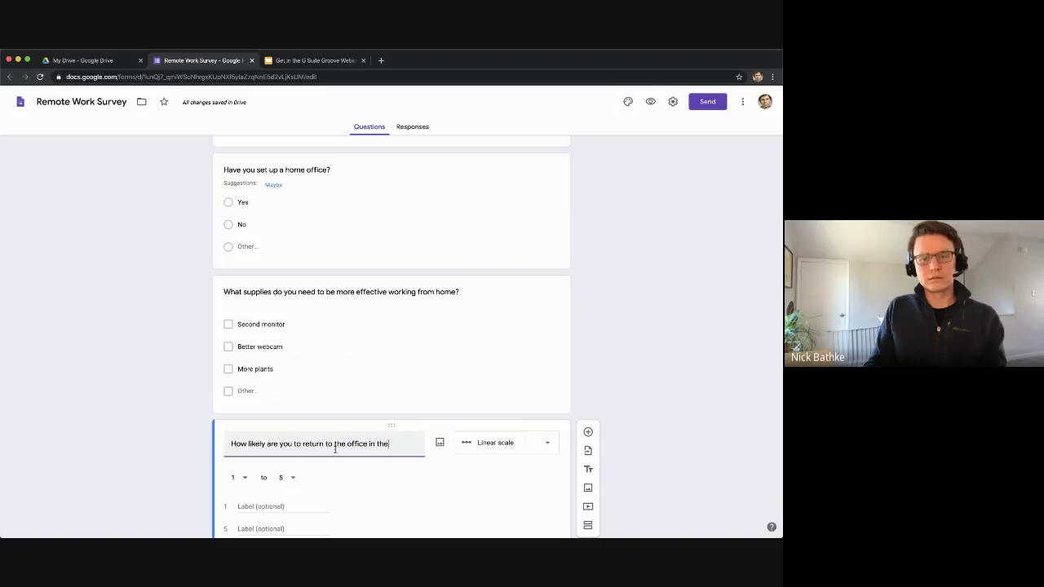
type(" next 3 months")
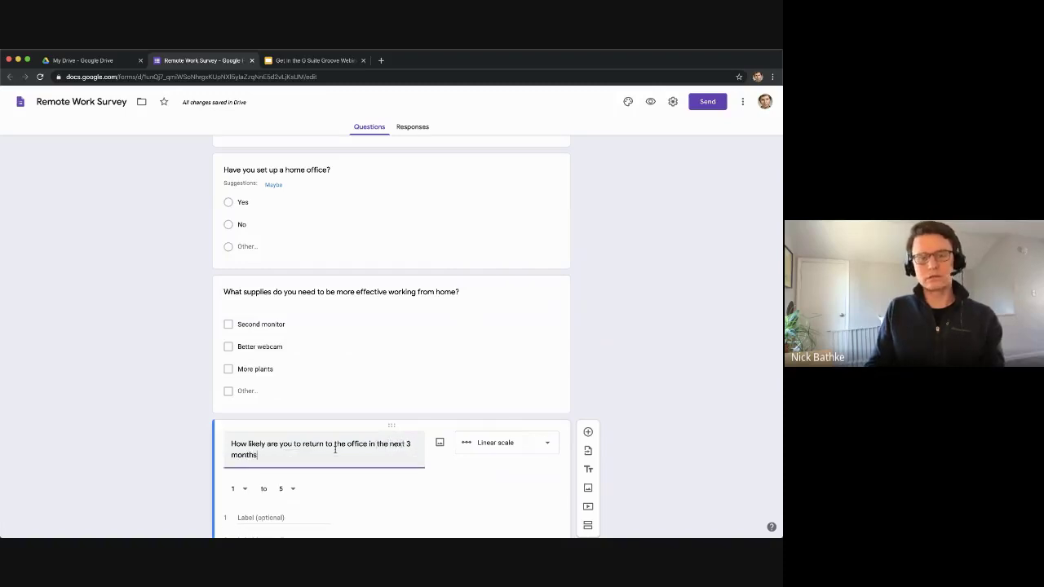
type("?")
Step: Label the scale's value 1 "Not at all likely" and its value 5 "Very likely"
scroll(324, 482, "down", 1)
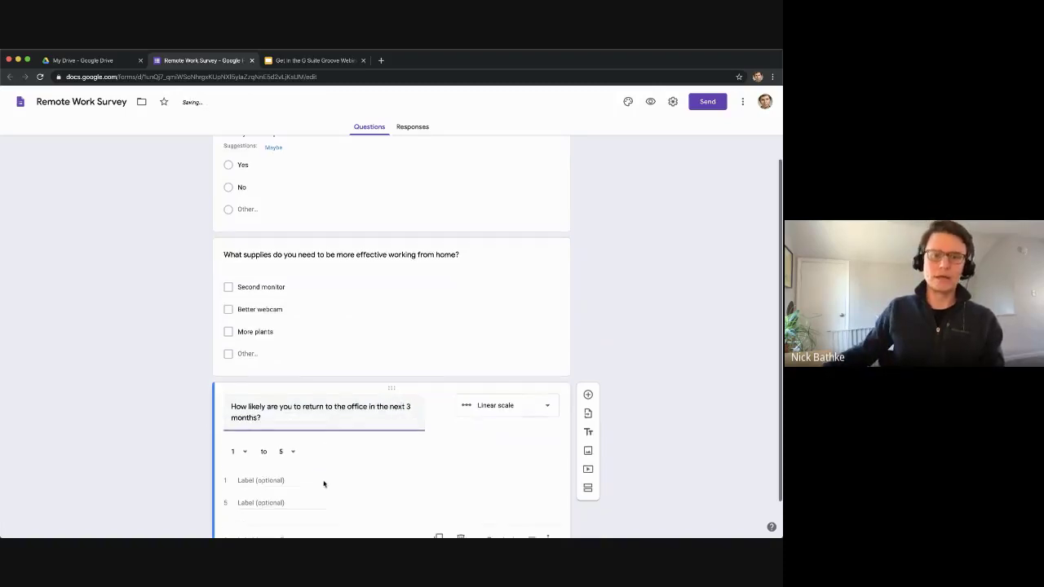
left_click(260, 470)
type("Not a")
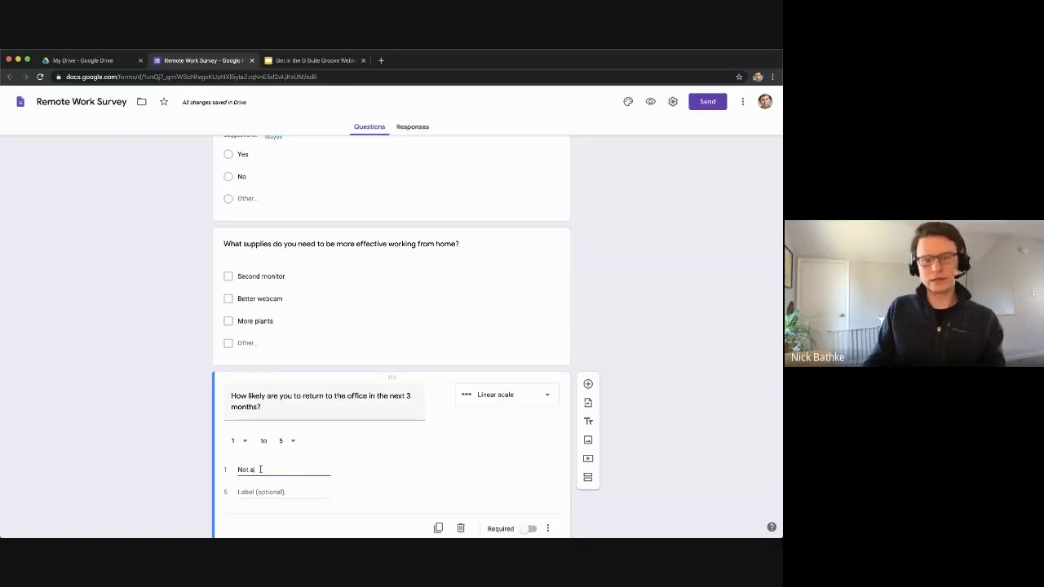
type("t all")
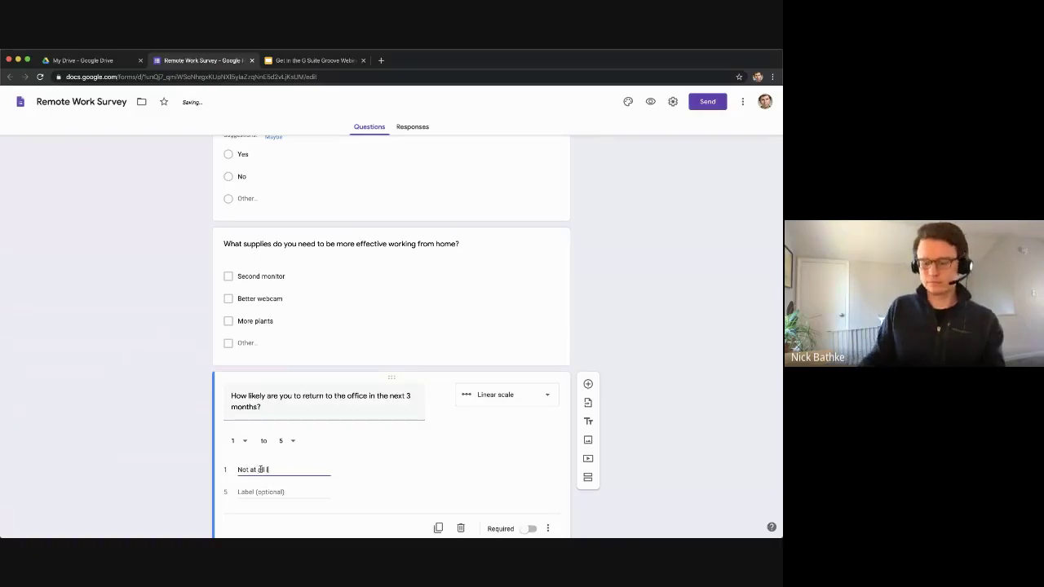
type(" likely")
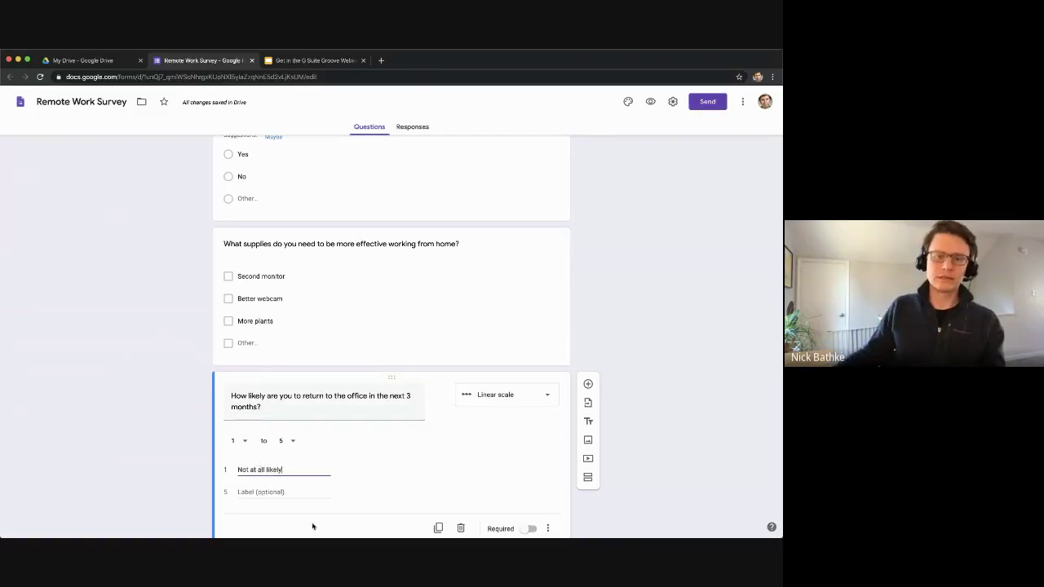
left_click(282, 492)
type("Ver")
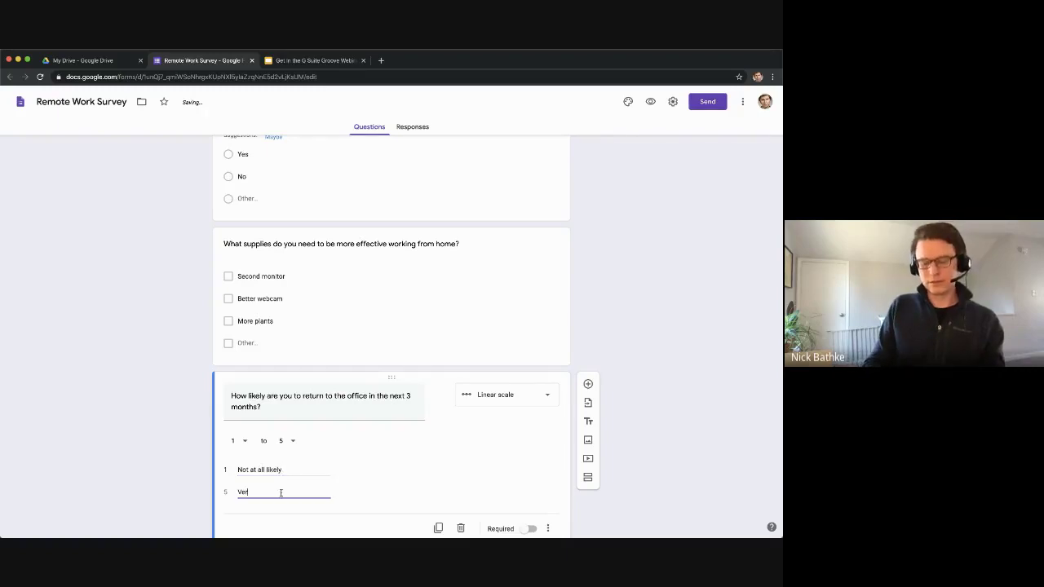
type("y likely")
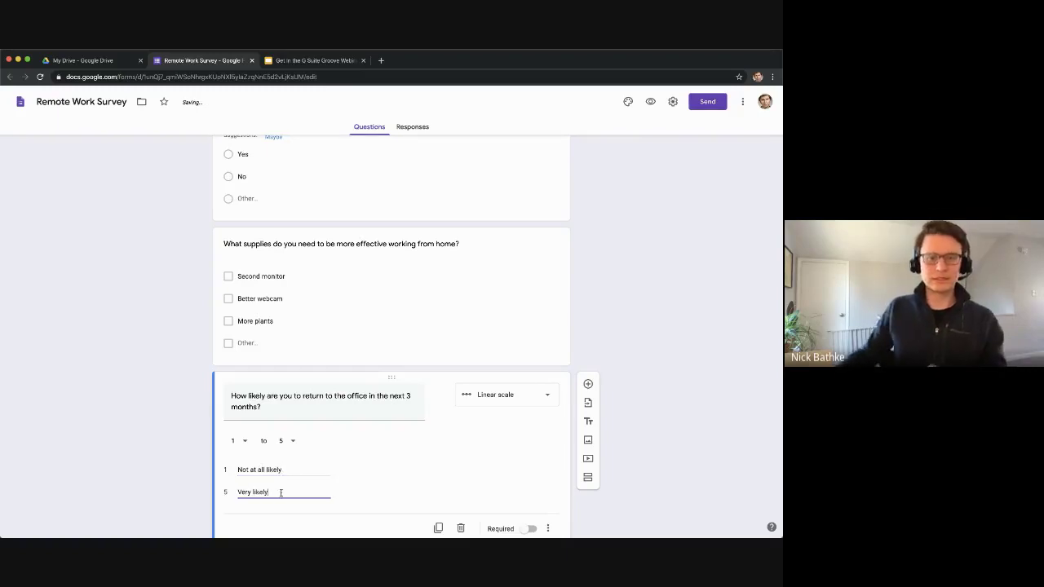
Step: Add a fourth question below the linear scale question and set its type to Paragraph
left_click(588, 384)
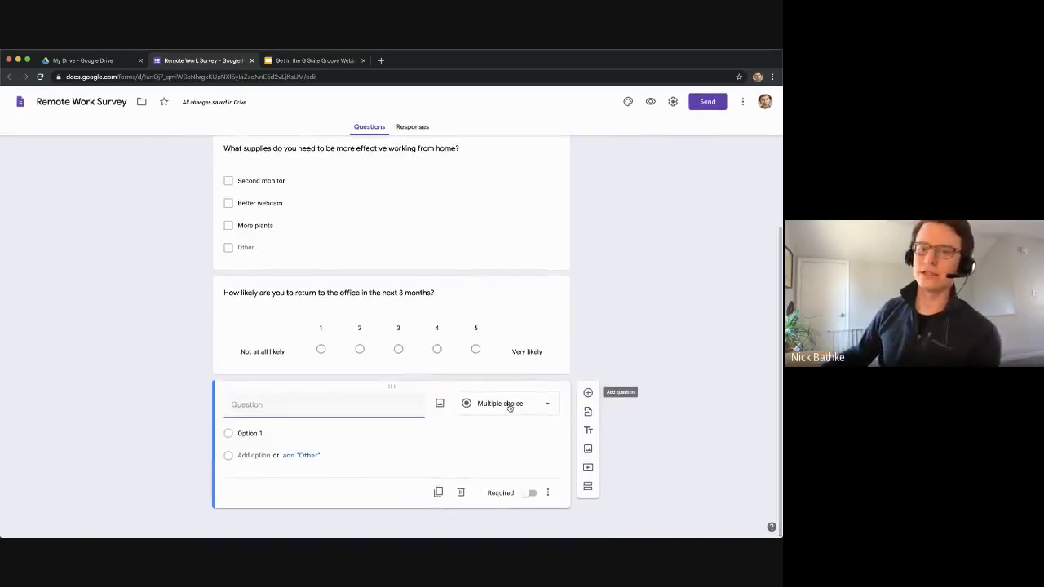
left_click(509, 406)
left_click(515, 271)
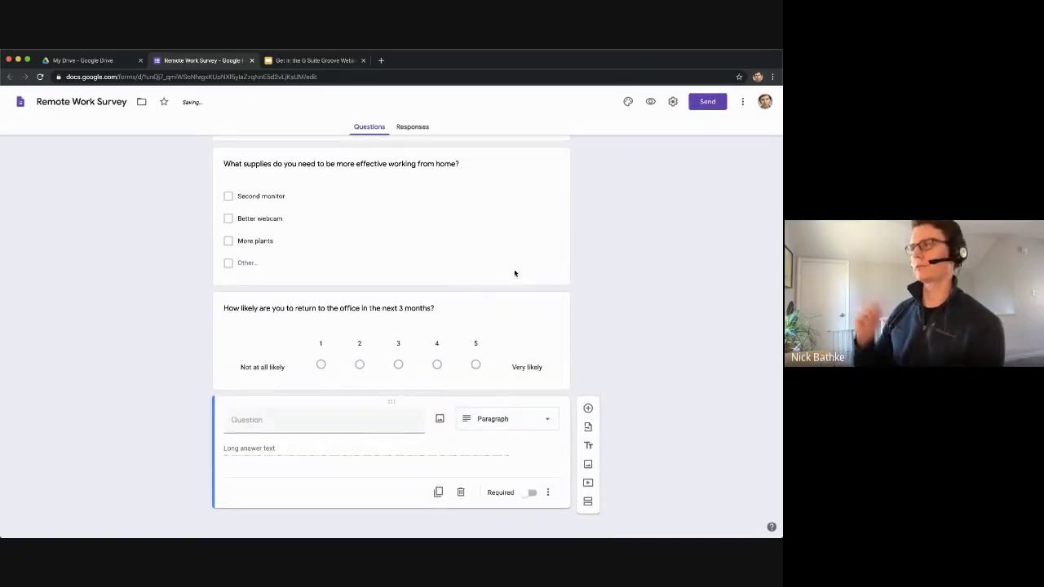
Step: Set the paragraph question's text to "Describe any issues you have with working from home."
left_click(281, 427)
type("DEsc")
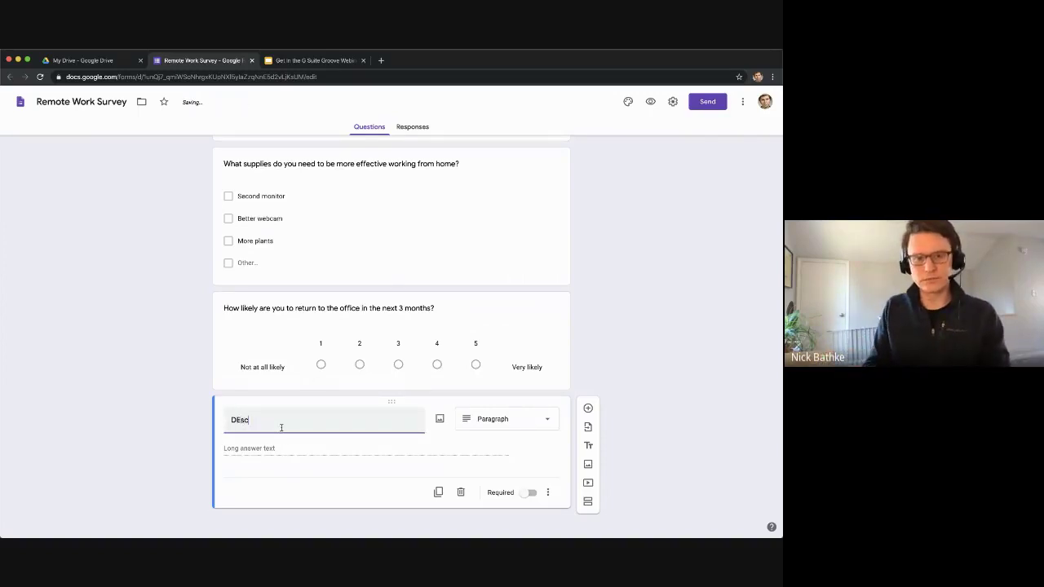
key("BackSpace")
key("BackSpace")
key("BackSpace")
type("esc")
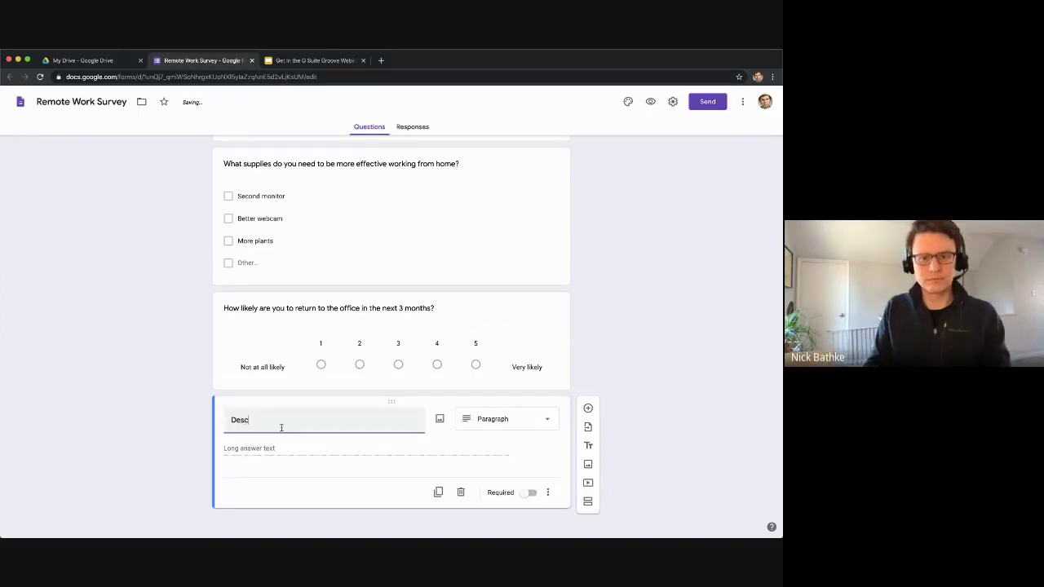
type("ribe any")
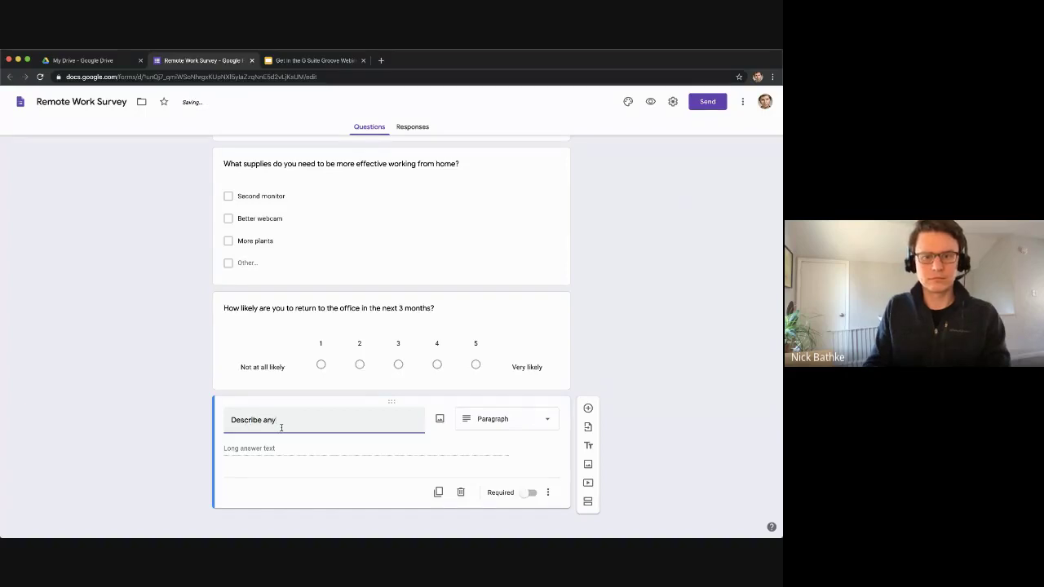
type(" issues you have wi")
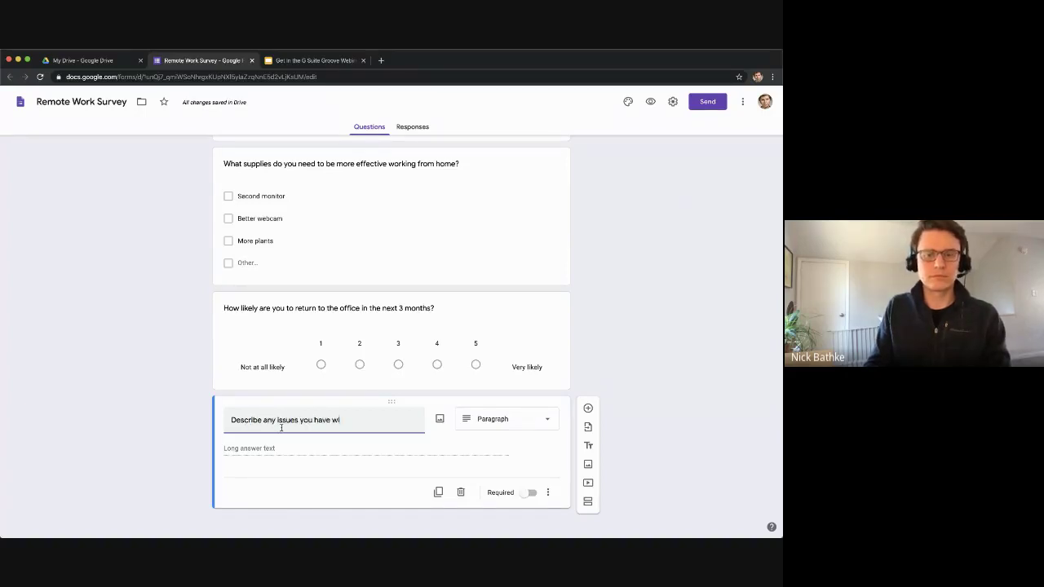
type("th o")
type("orking from home.")
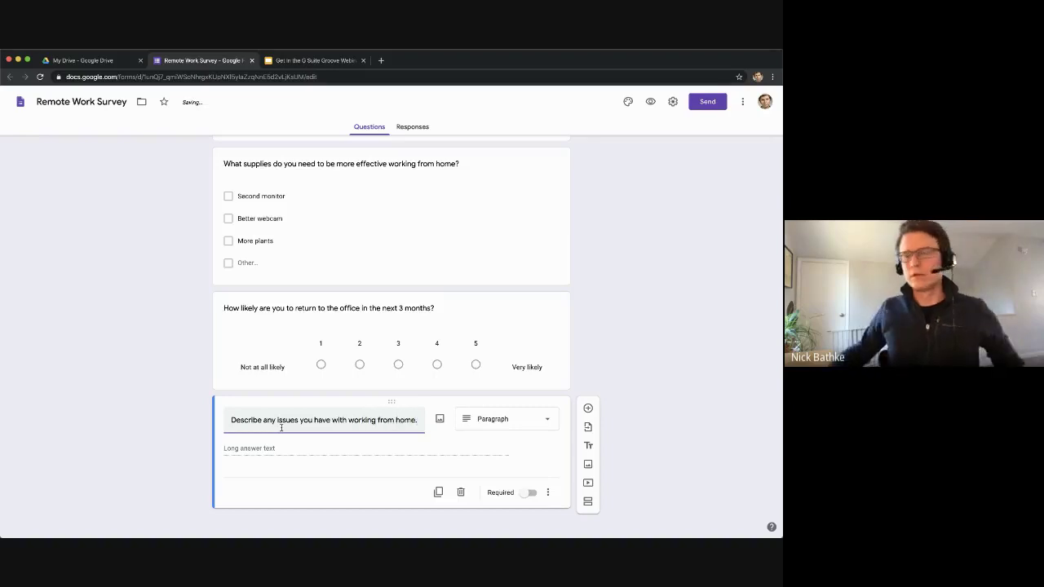
Step: Open the form's sharing settings for adding collaborators
scroll(263, 340, "up", 3)
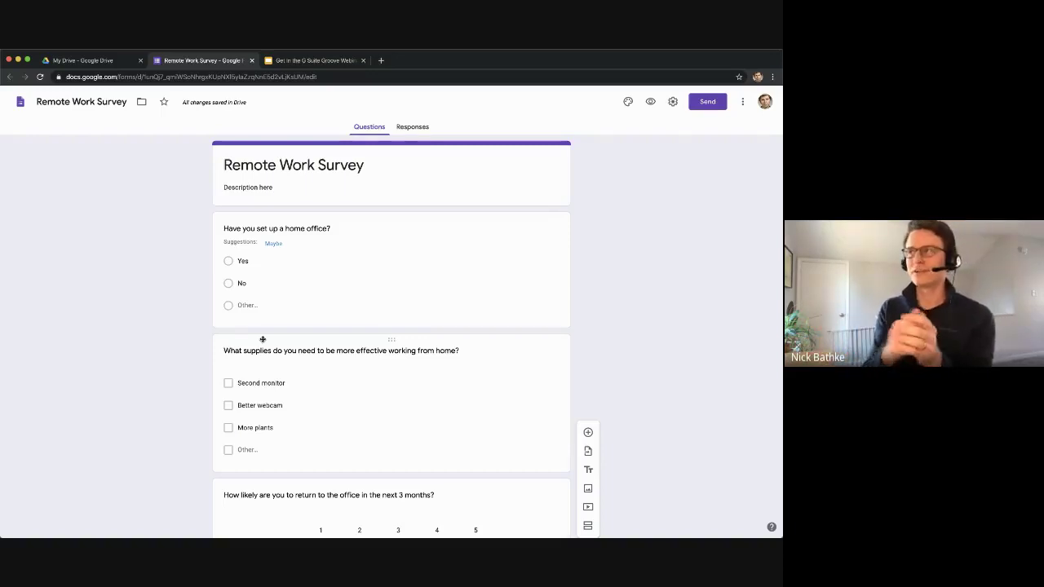
left_click(744, 103)
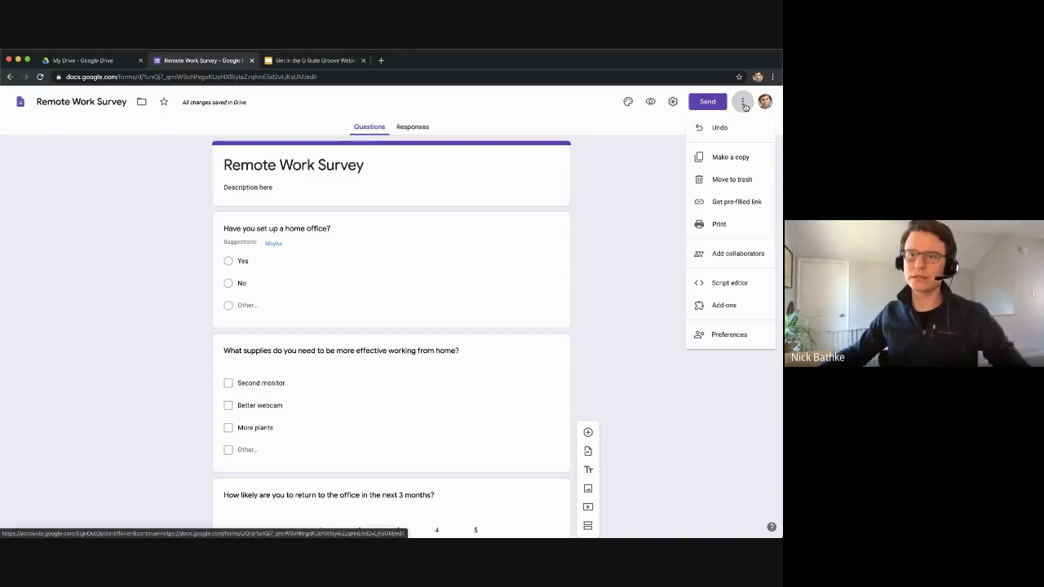
left_click(751, 253)
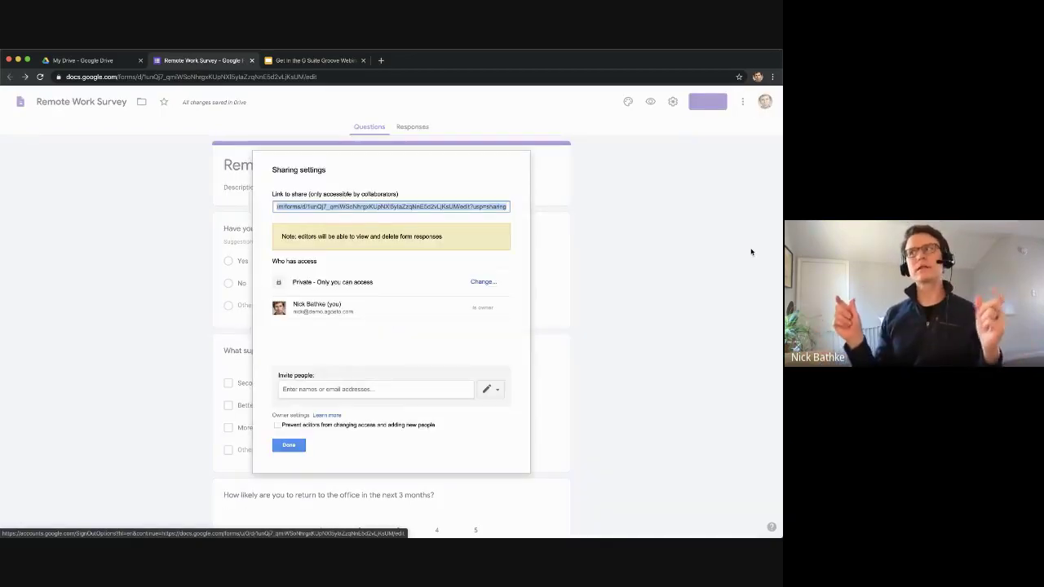
Step: Invite a colleague from the suggested contacts as an editor of the form, send the invitation and close the sharing settings
left_click(383, 392)
type("jim")
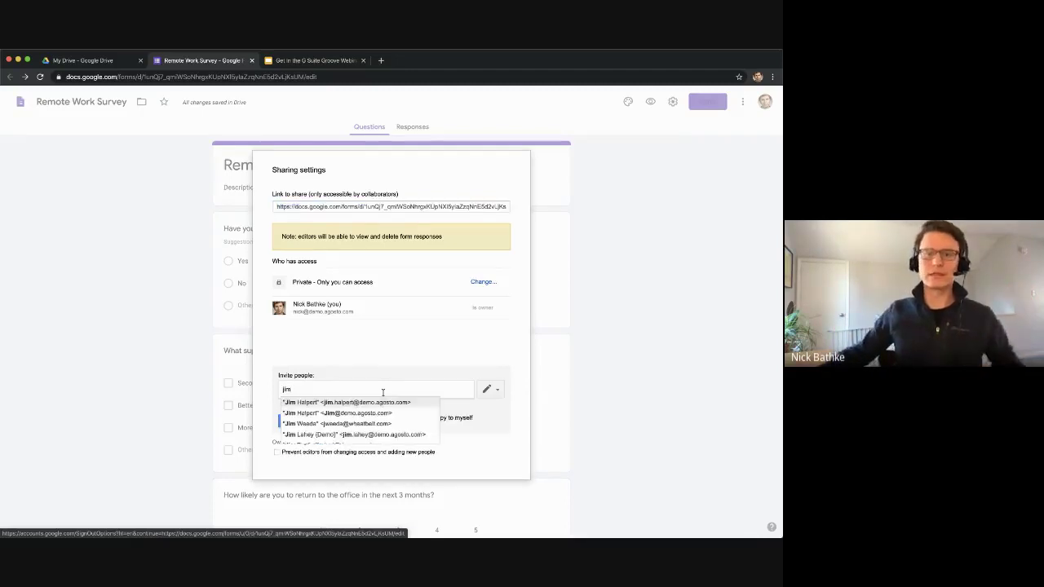
left_click(382, 406)
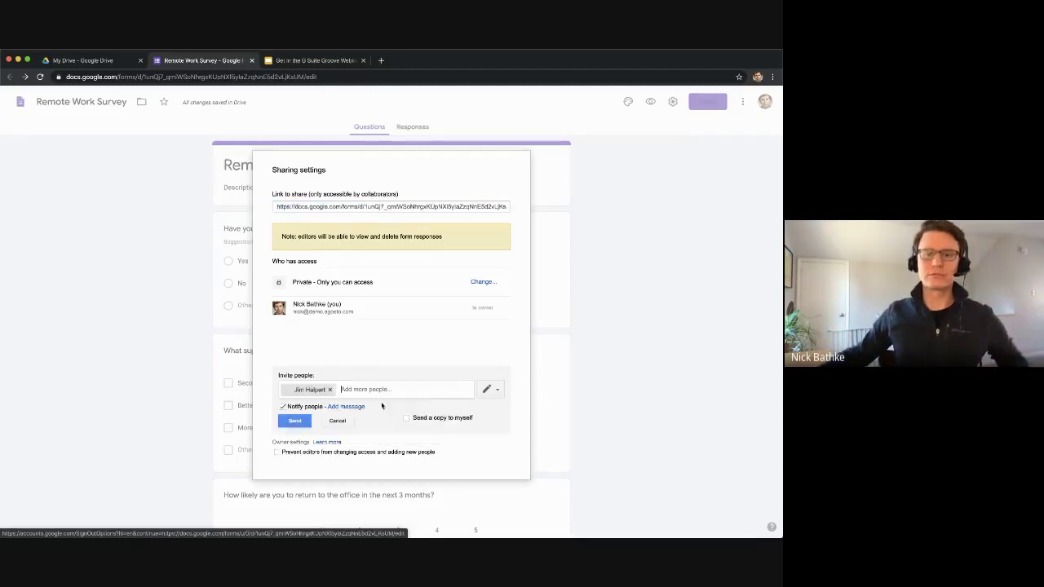
left_click(297, 424)
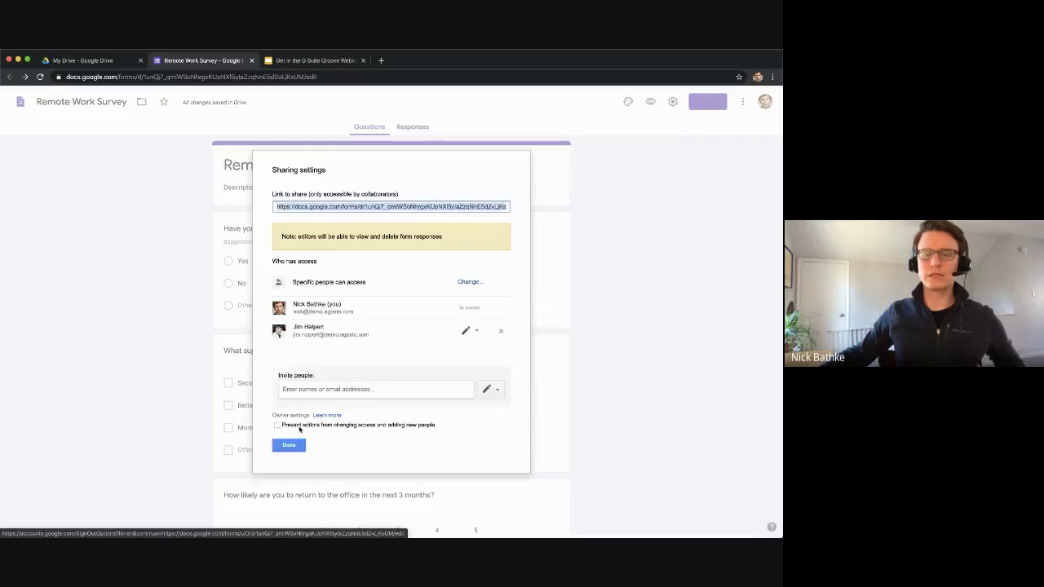
left_click(296, 444)
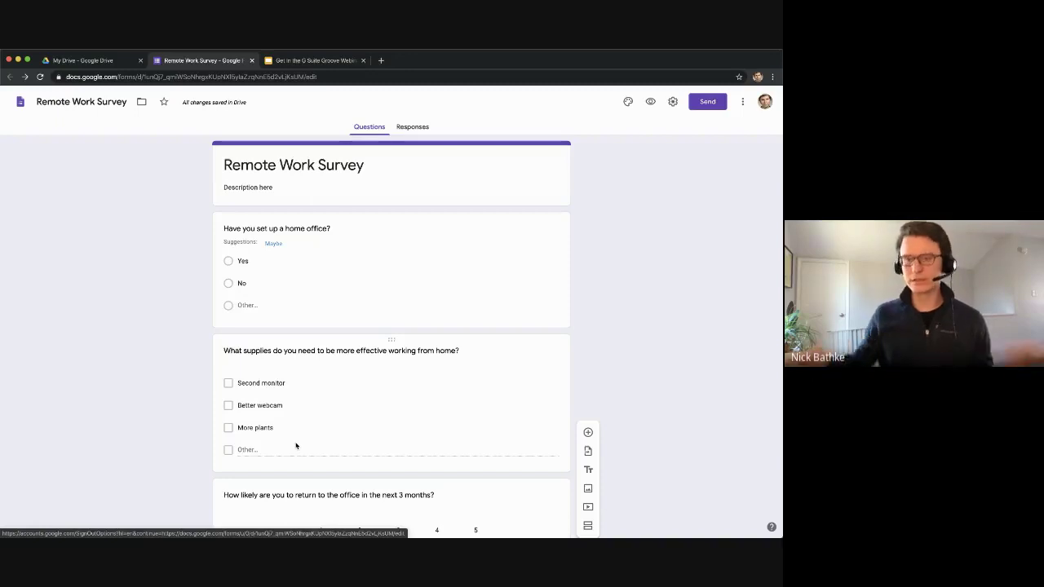
left_click(674, 103)
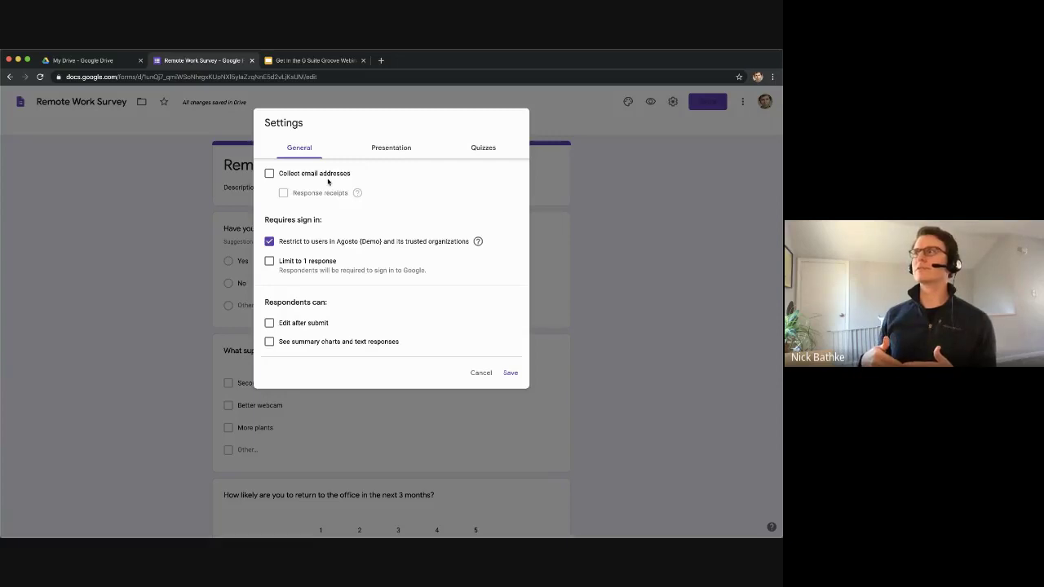
left_click(269, 241)
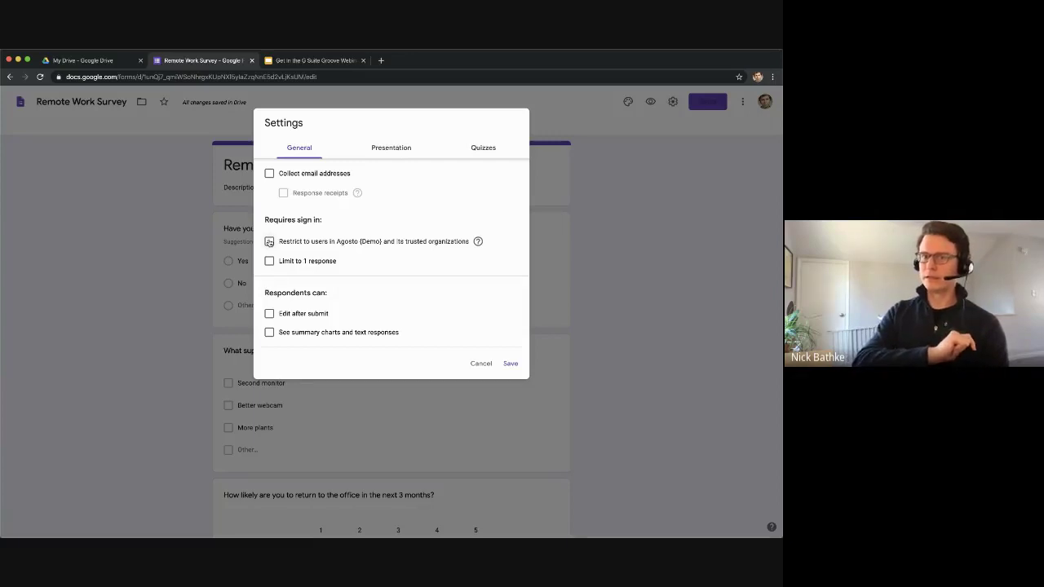
left_click(388, 152)
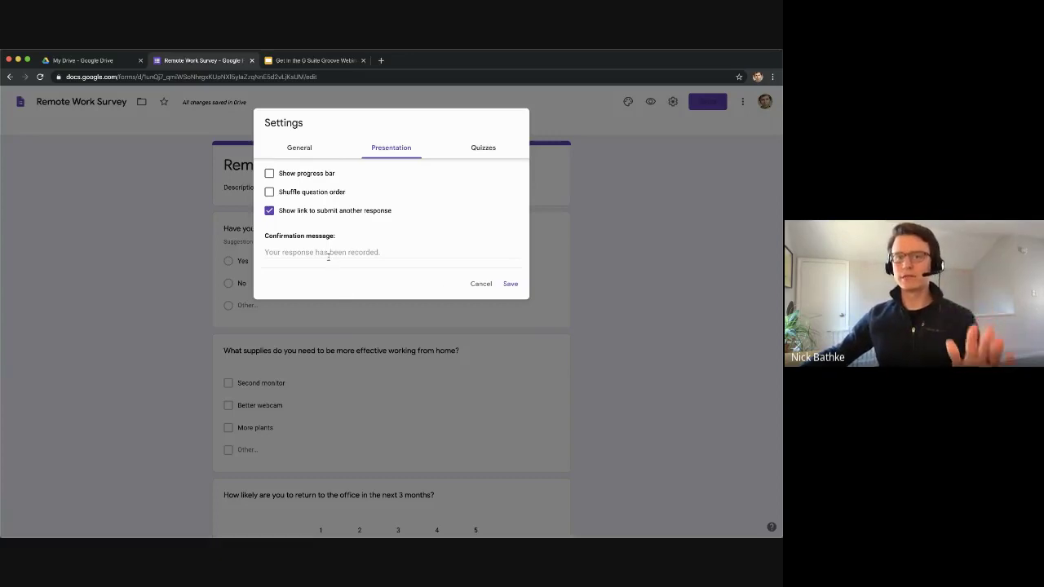
left_click(401, 251)
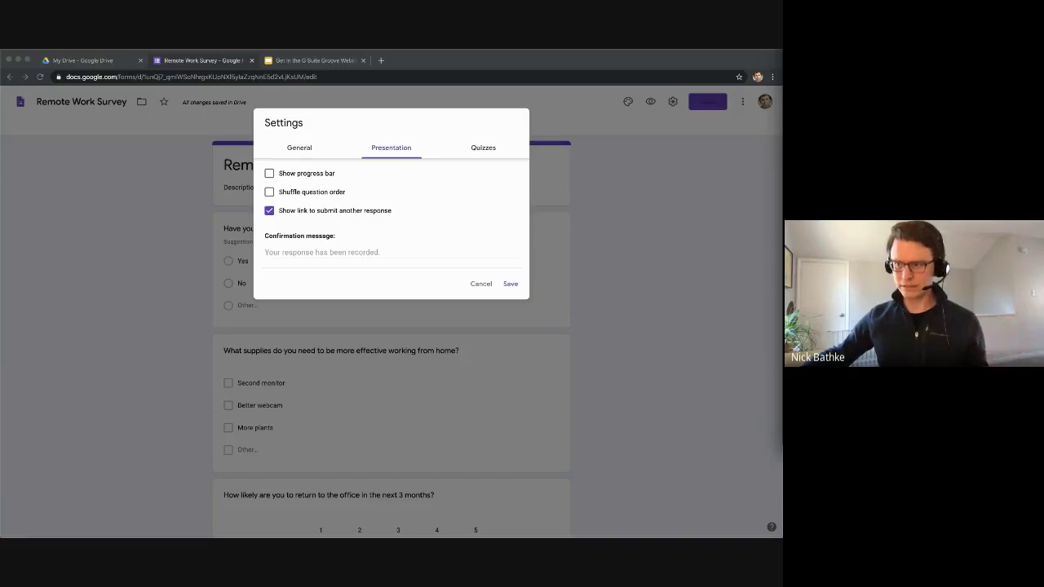
left_click(373, 253)
type("Thanks for your input! Please explore https://www.agosto.com/webinar/ for more resources.")
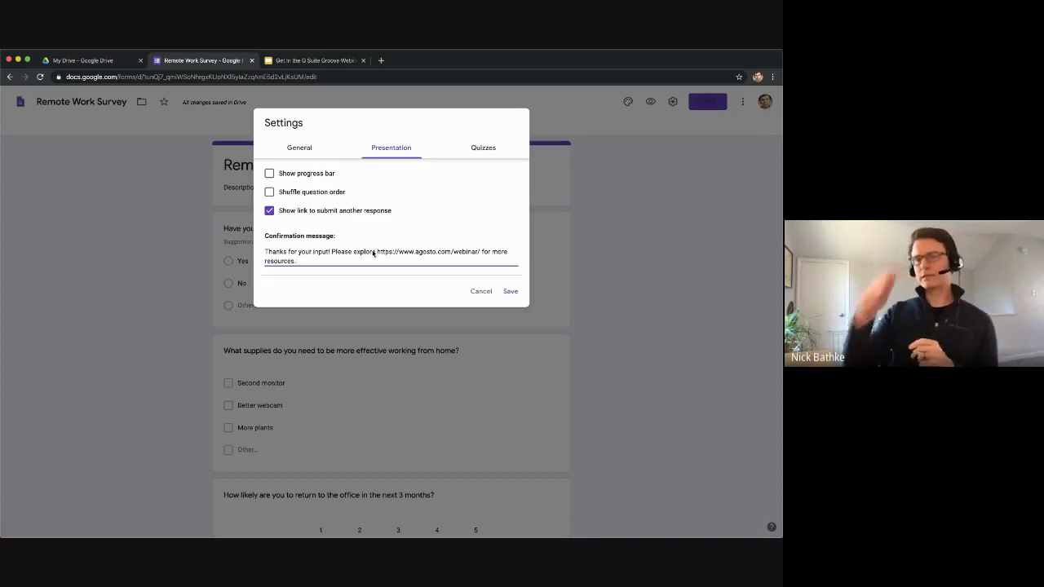
left_click(479, 148)
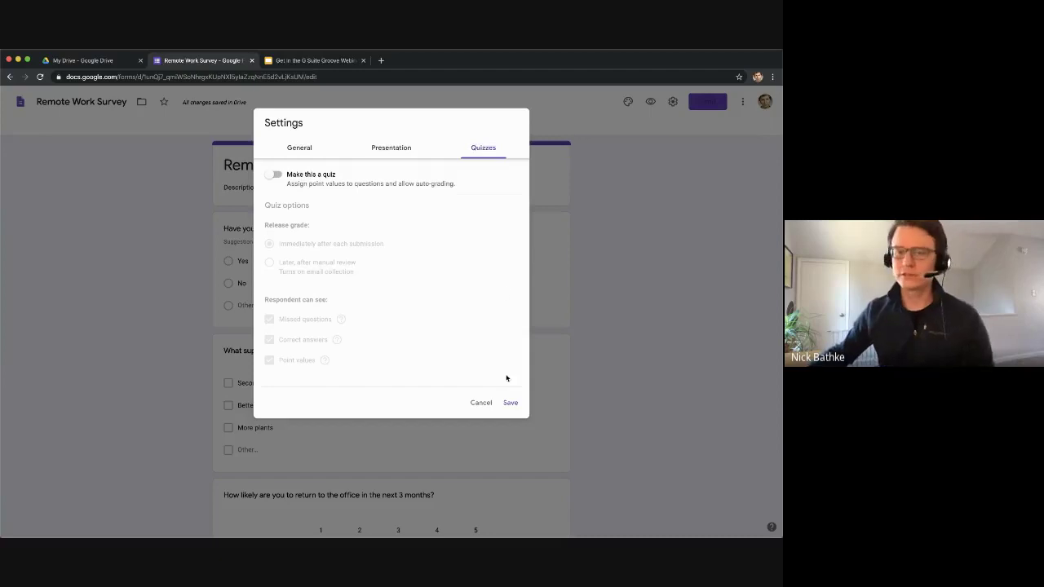
left_click(510, 402)
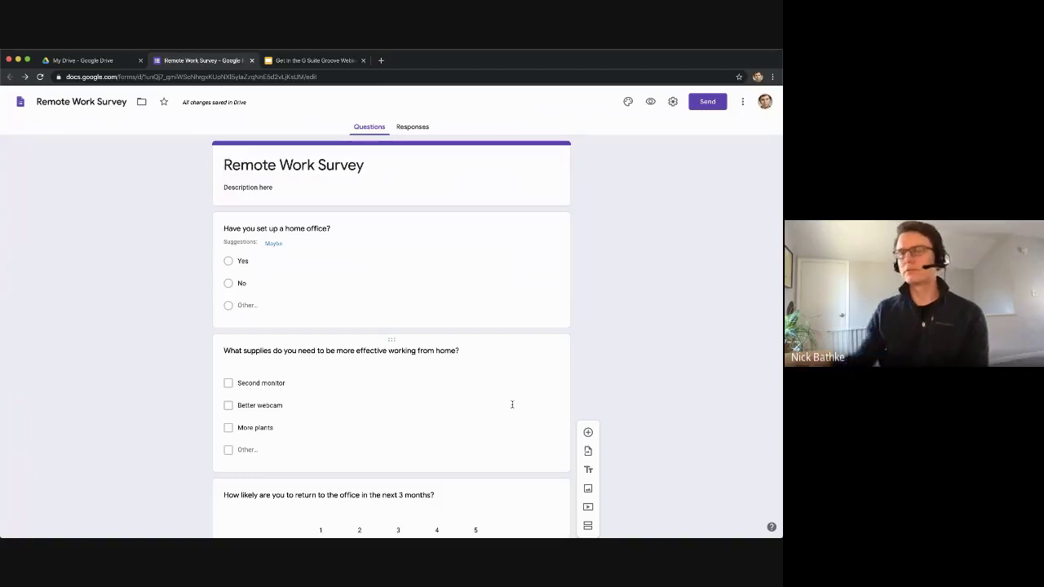
Step: Insert the open book image from the Work and School themes as the form's header and set the theme color to golden brown
left_click(630, 102)
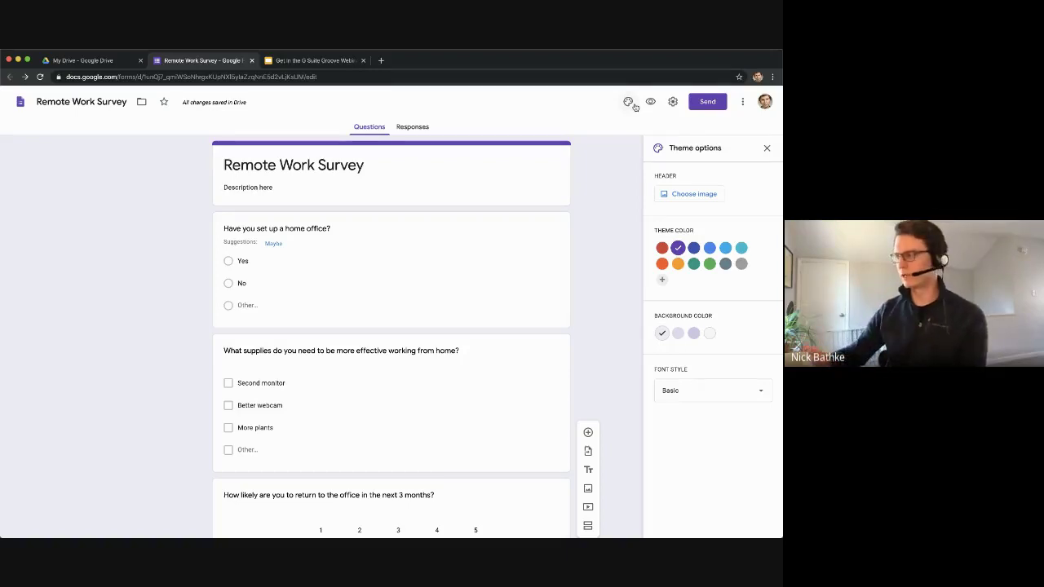
left_click(699, 196)
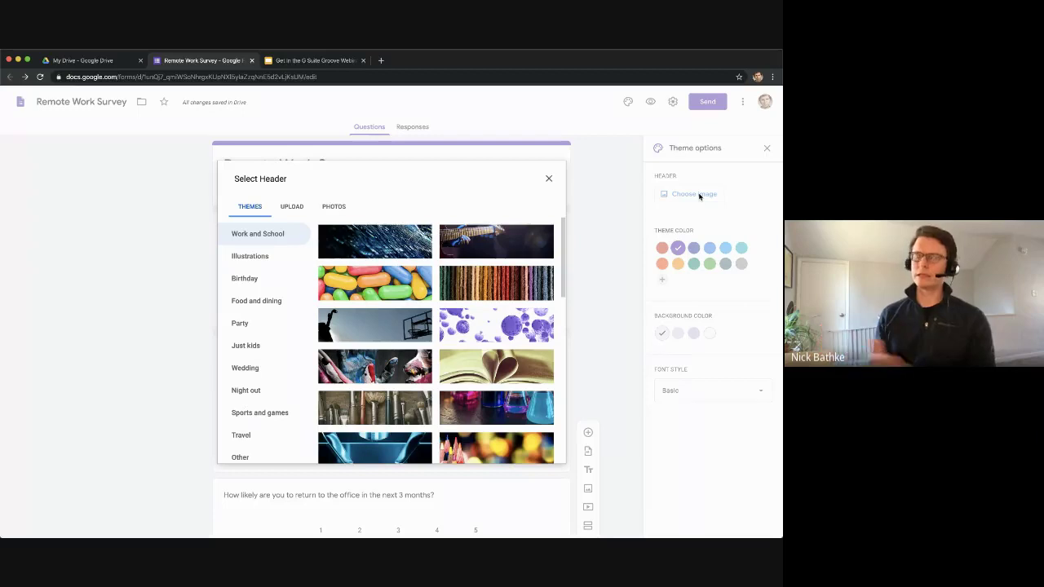
left_click(517, 366)
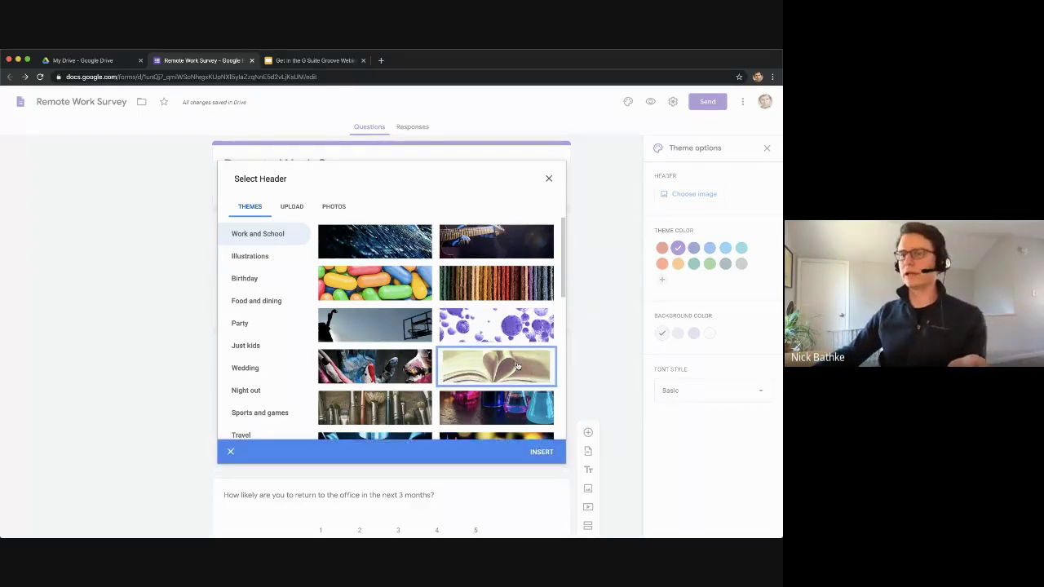
left_click(541, 457)
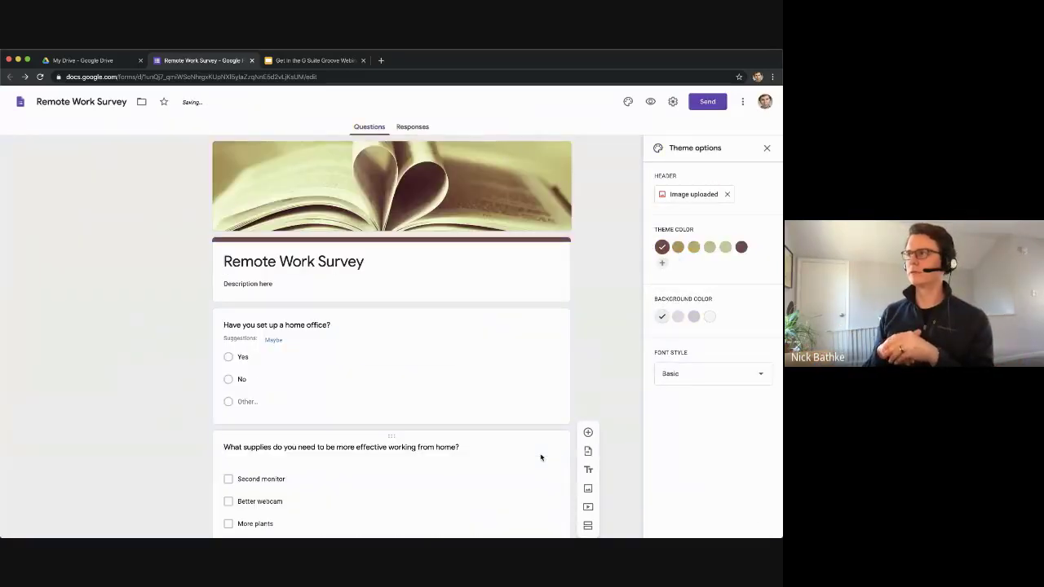
left_click(678, 247)
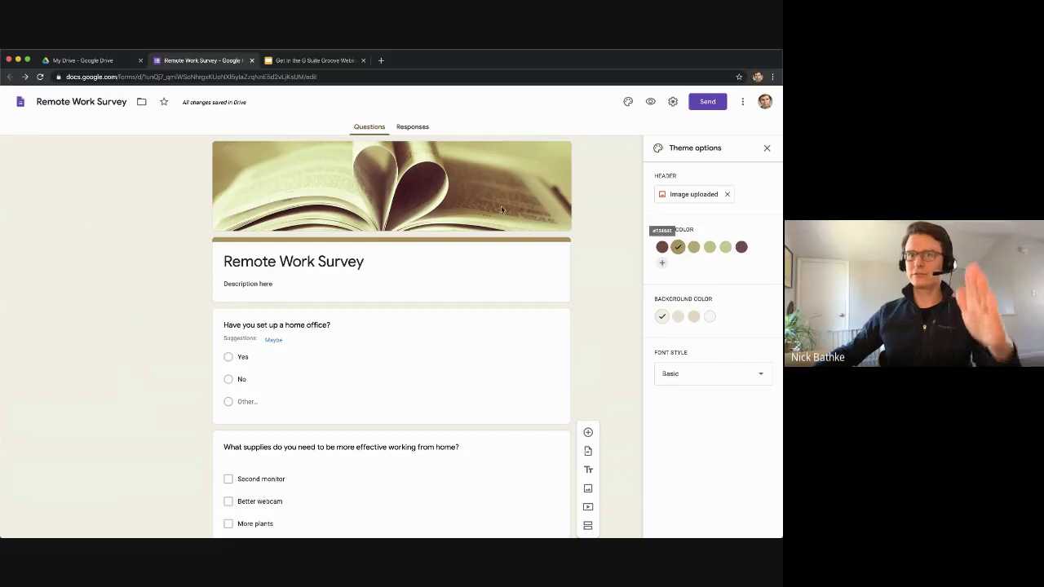
Step: Preview the survey as respondents see it, look through its questions and return to the form editor
left_click(651, 103)
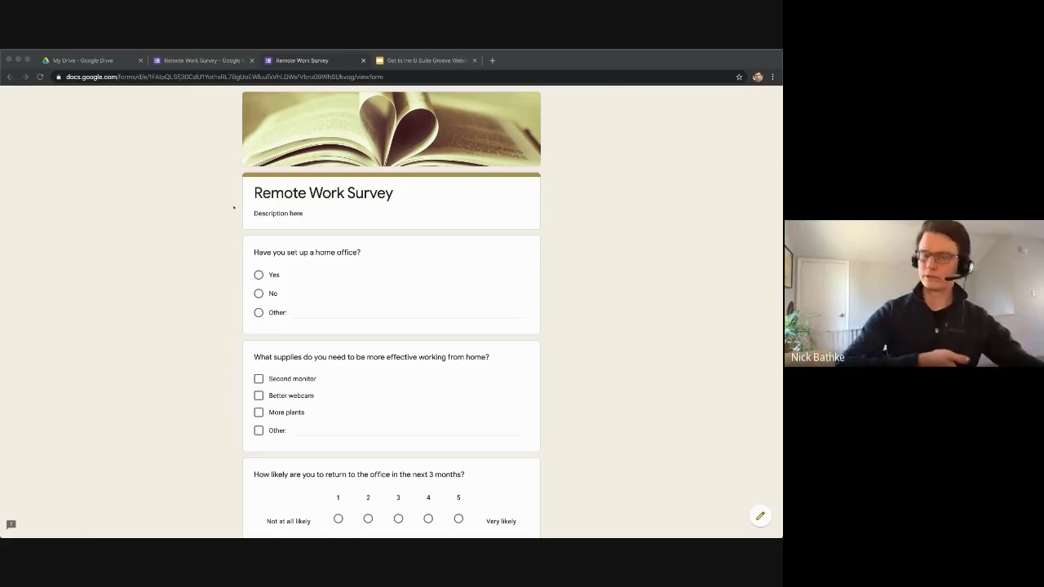
scroll(234, 207, "down", 1)
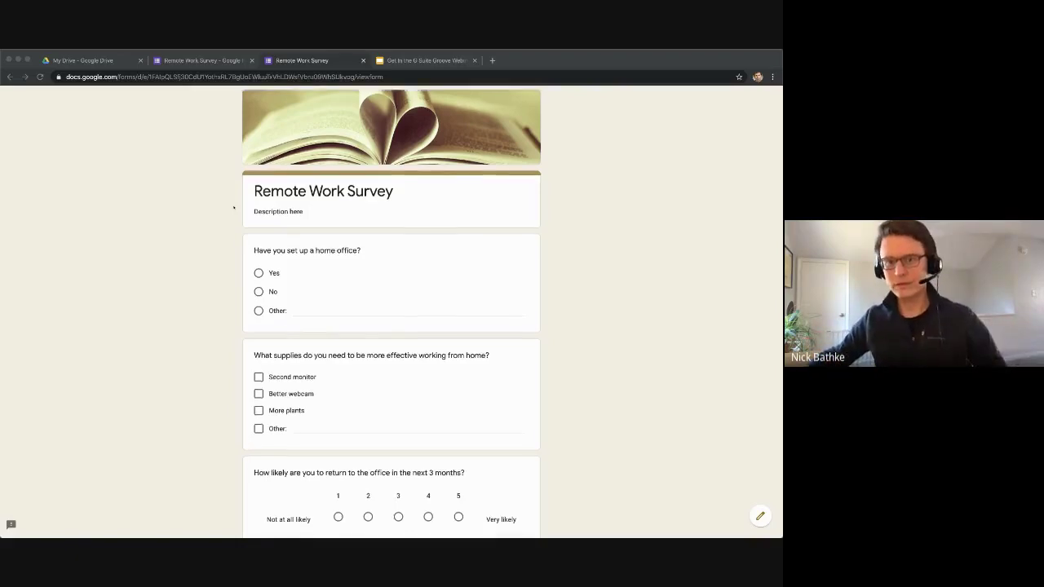
scroll(234, 207, "down", 3)
scroll(234, 207, "up", 3)
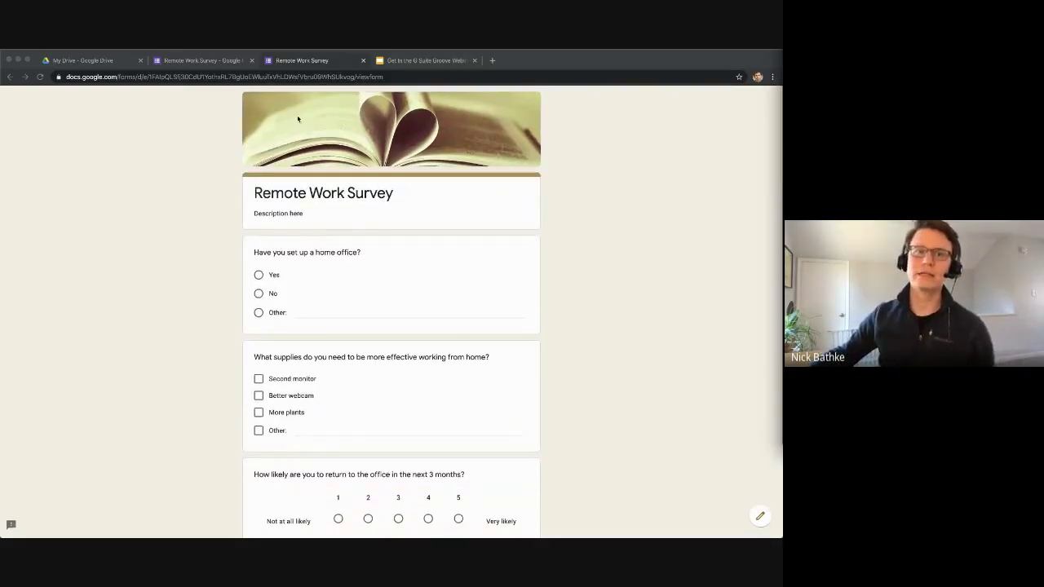
left_click(201, 62)
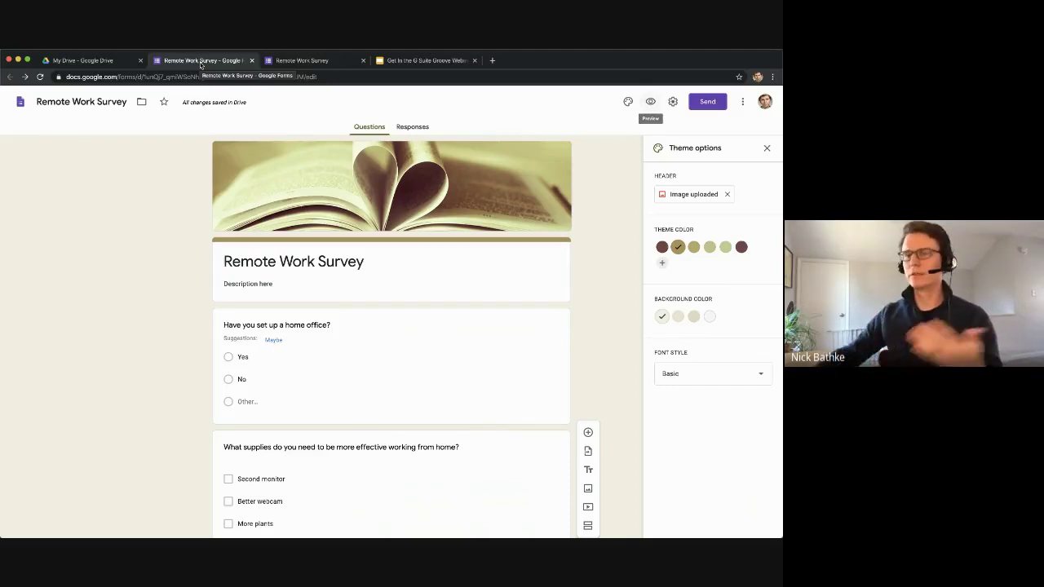
Step: Review the options for sending the form by email, by link and as embedded HTML
left_click(708, 102)
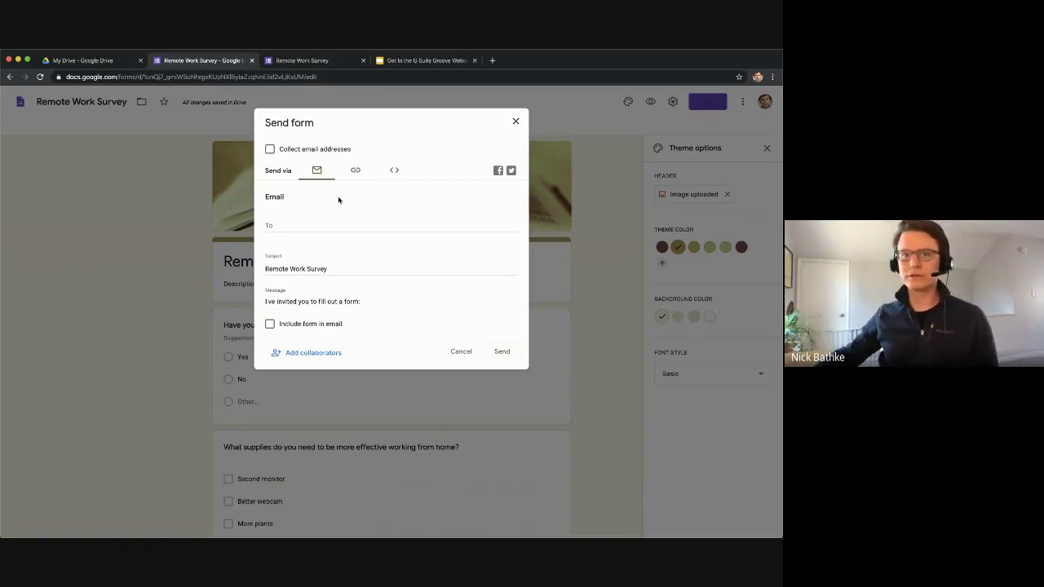
left_click(395, 170)
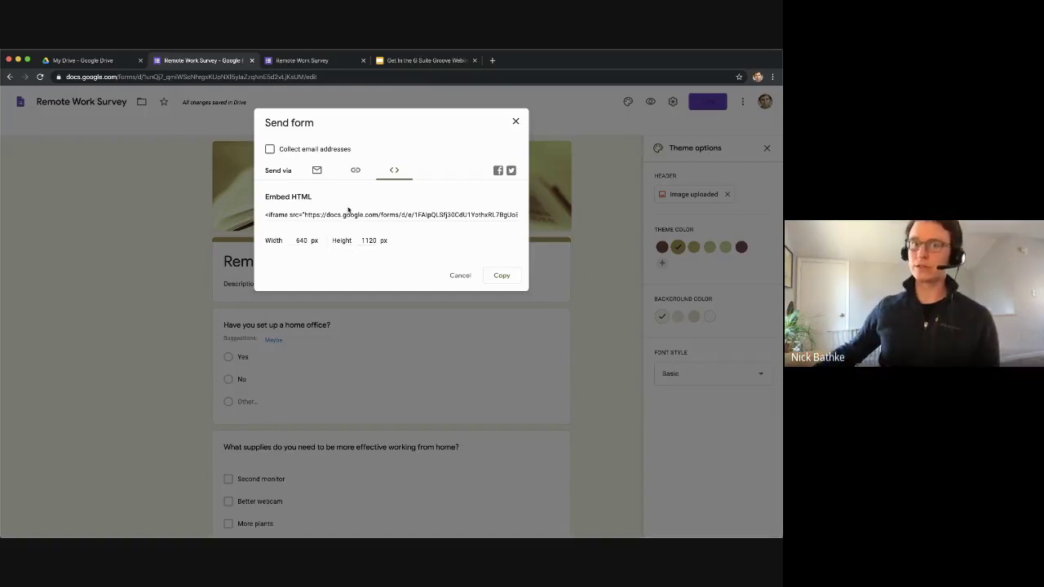
left_click(354, 173)
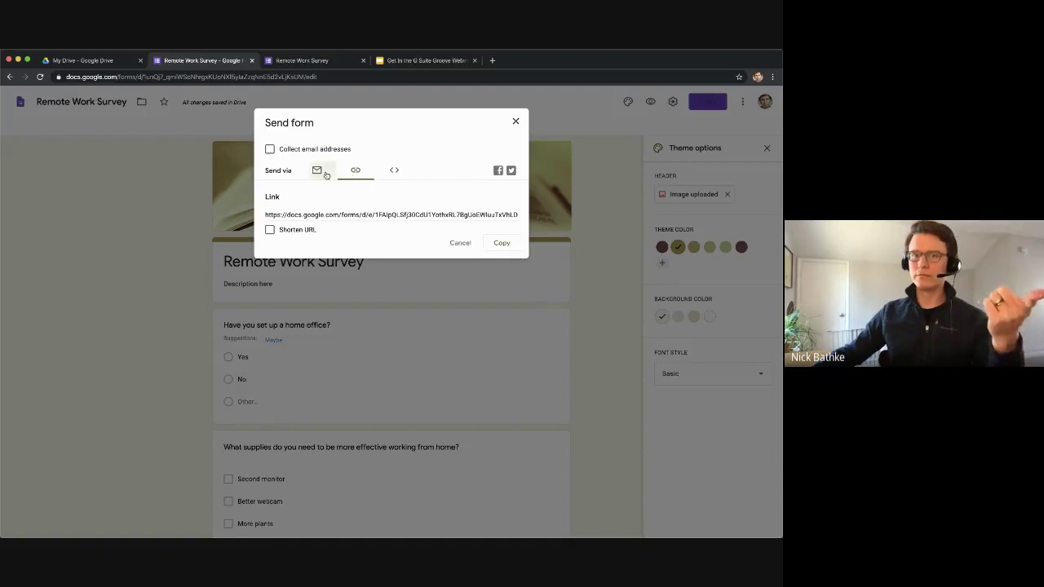
left_click(318, 171)
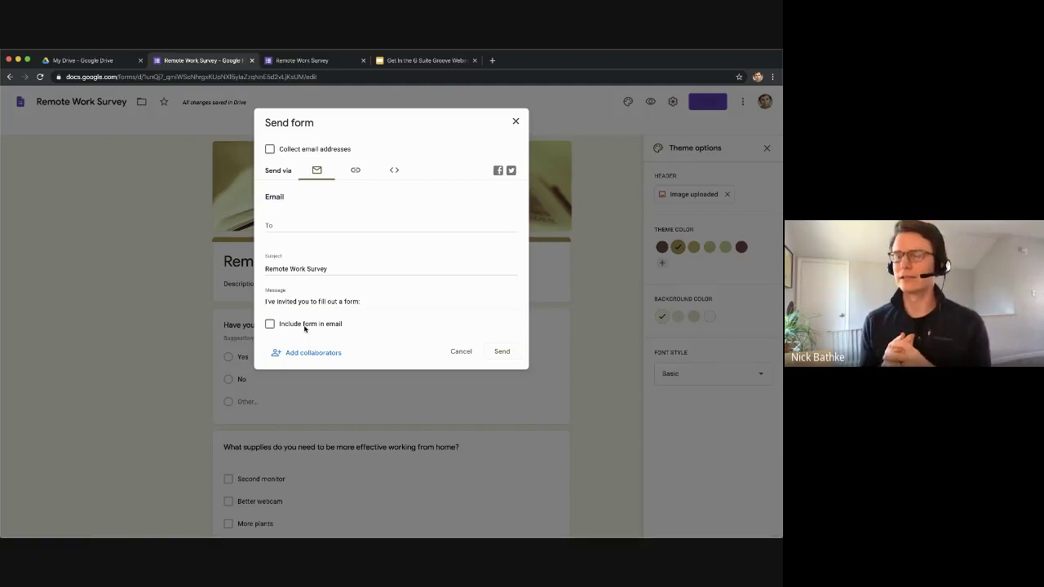
Step: Shorten the form's shareable link, copy it to the clipboard and close the Send form dialog
left_click(355, 170)
left_click(295, 232)
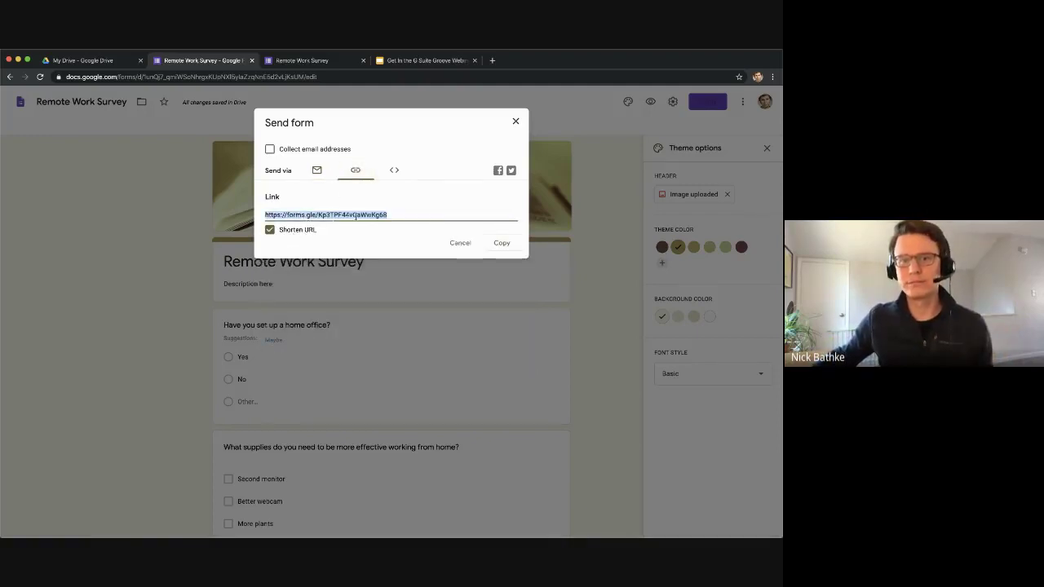
left_click(500, 242)
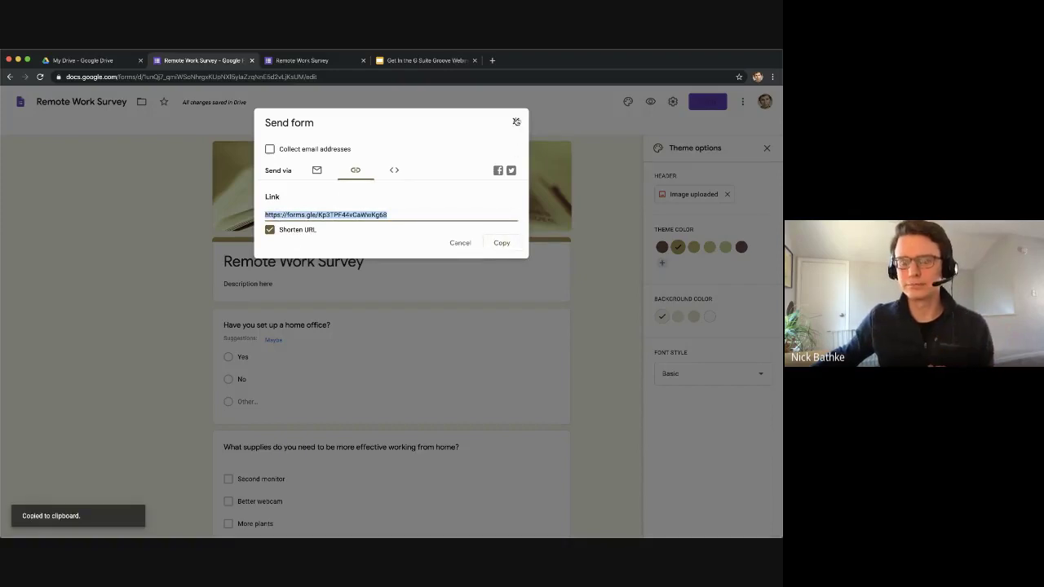
left_click(516, 122)
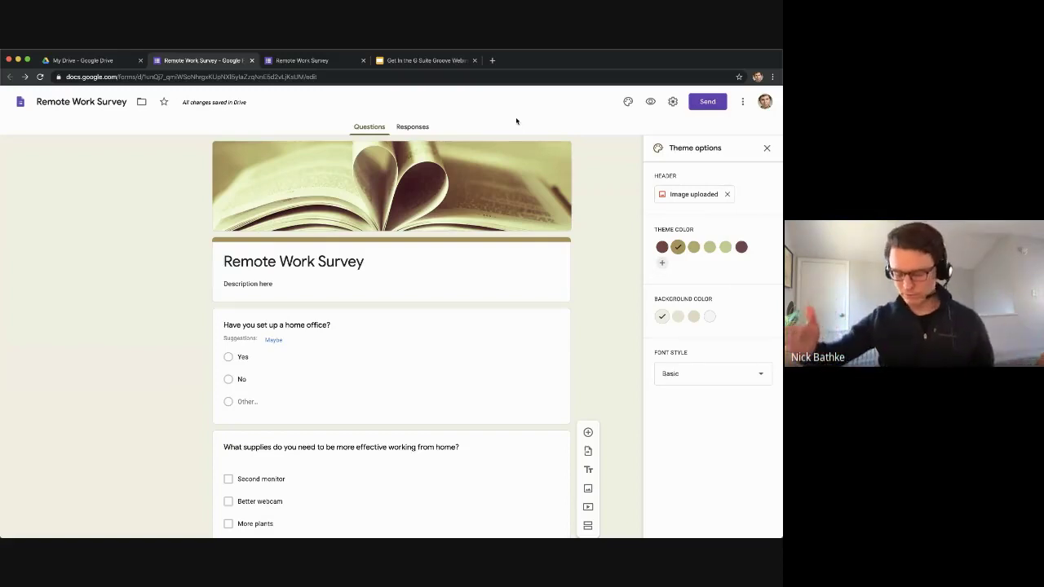
Step: Examine the form's responses page and its options for notifications, response destination and downloading responses
left_click(416, 129)
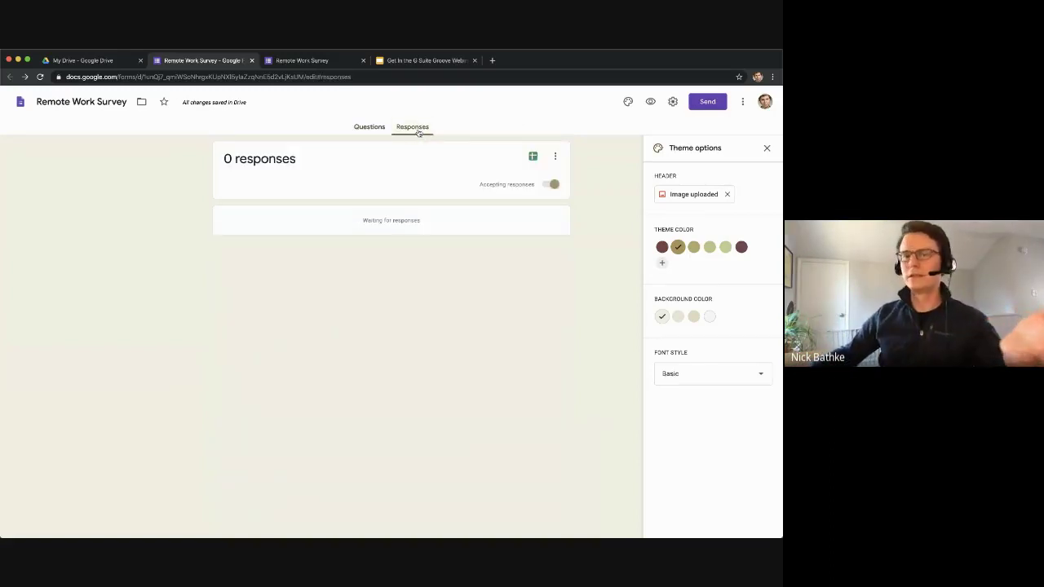
left_click(554, 156)
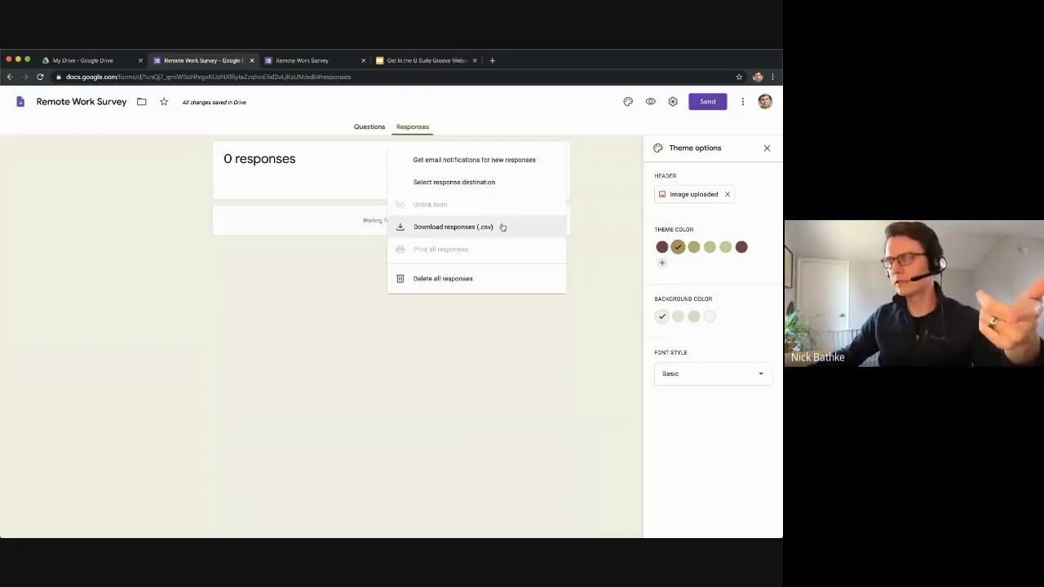
left_click(373, 200)
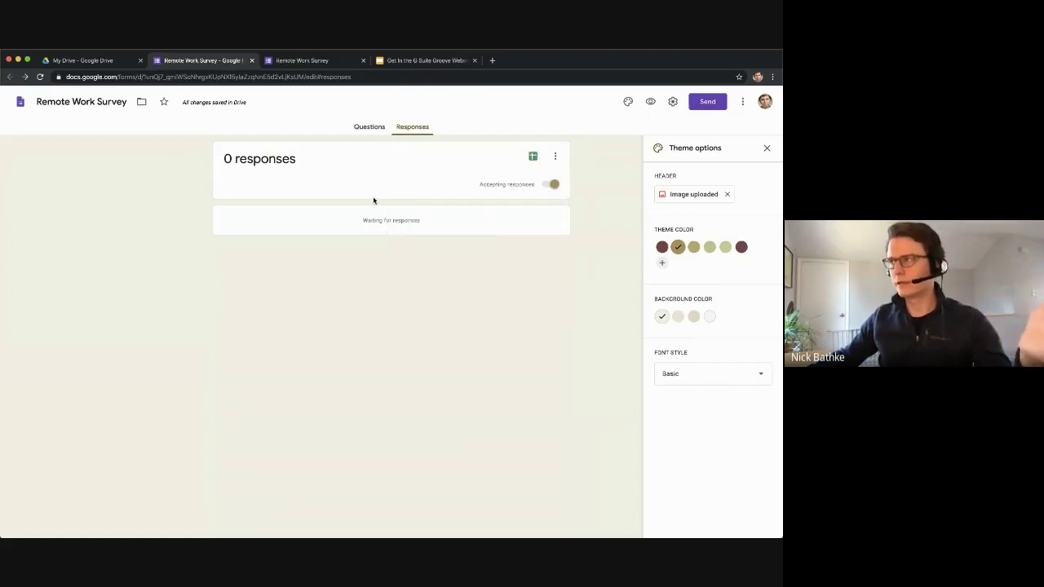
Step: Stop the form from accepting responses and turn accepting responses back on
left_click(552, 185)
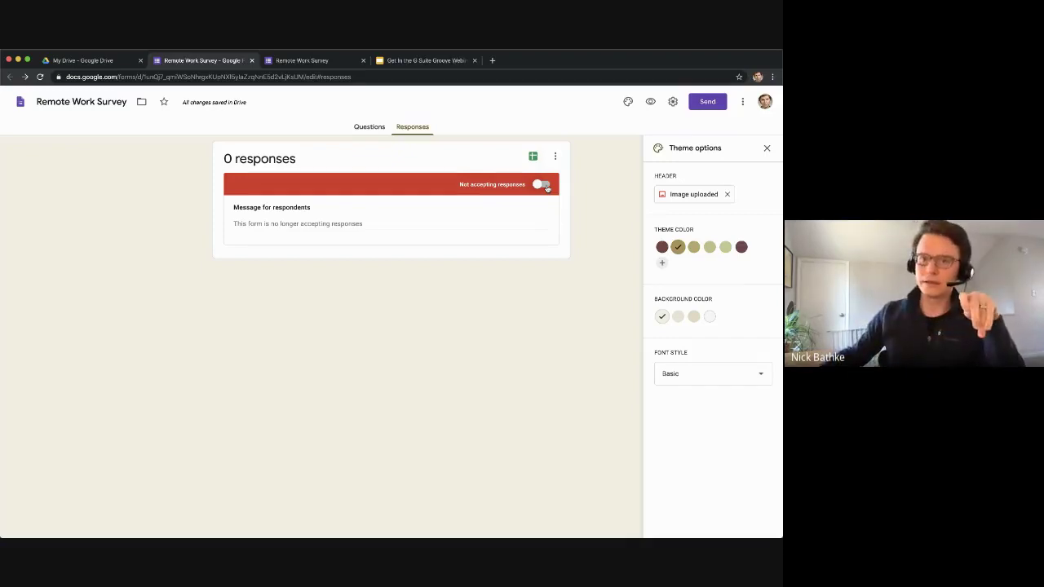
left_click(545, 185)
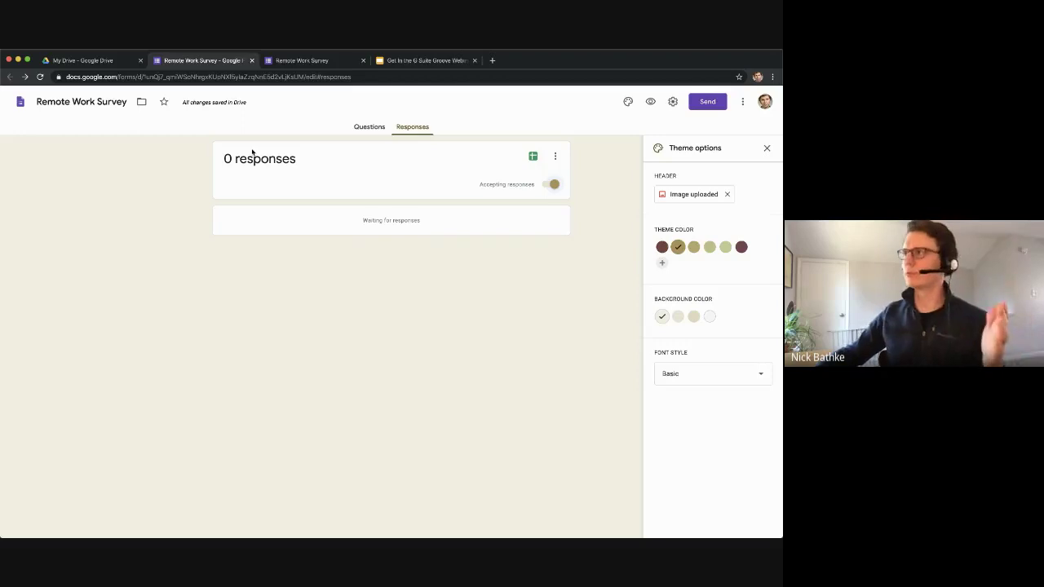
Step: Create a "Remote Work Survey" folder in My Drive and move the form into it
left_click(141, 104)
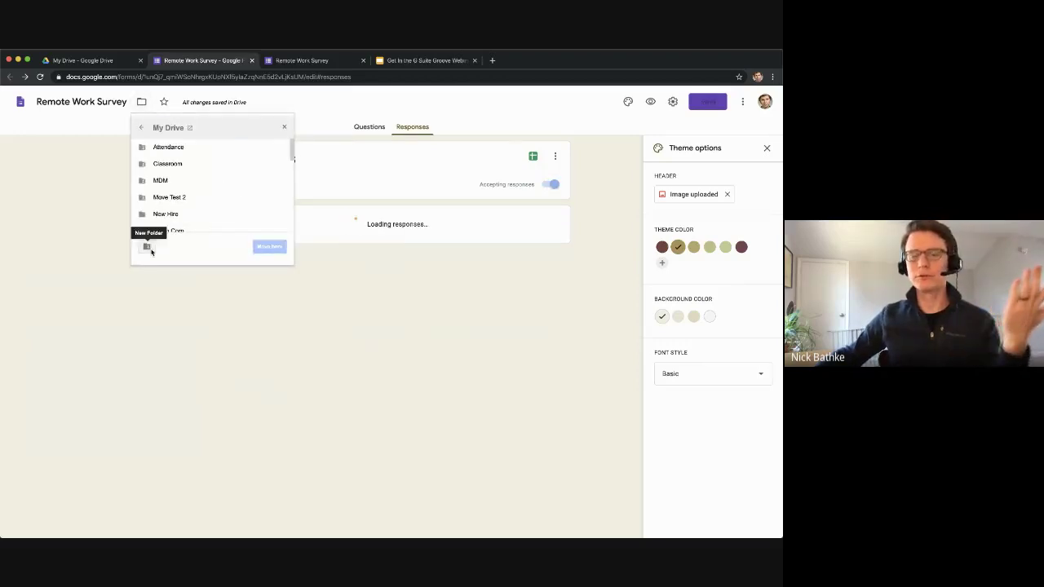
left_click(149, 249)
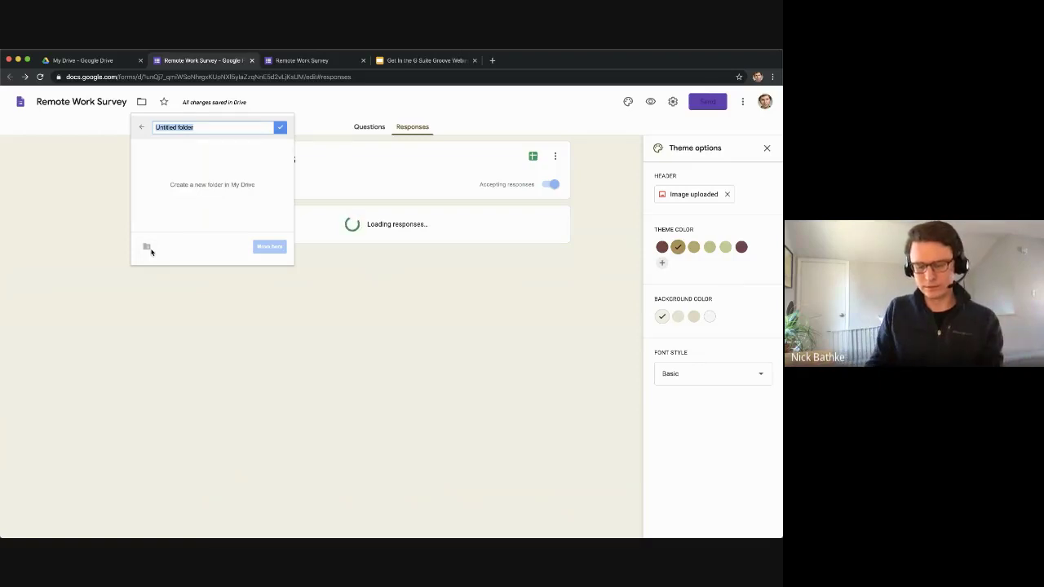
type("Remote Work S")
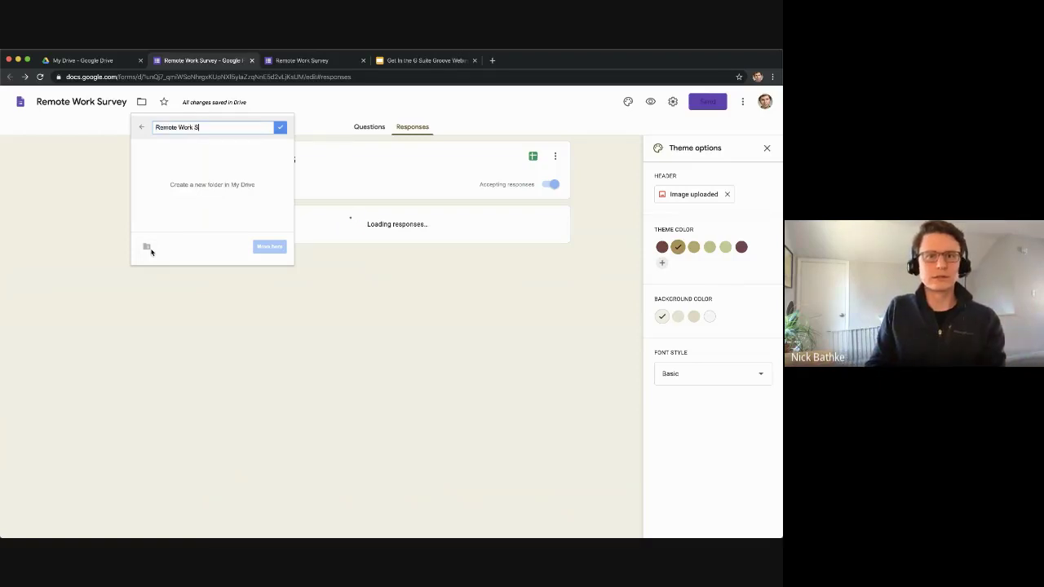
type("urvey")
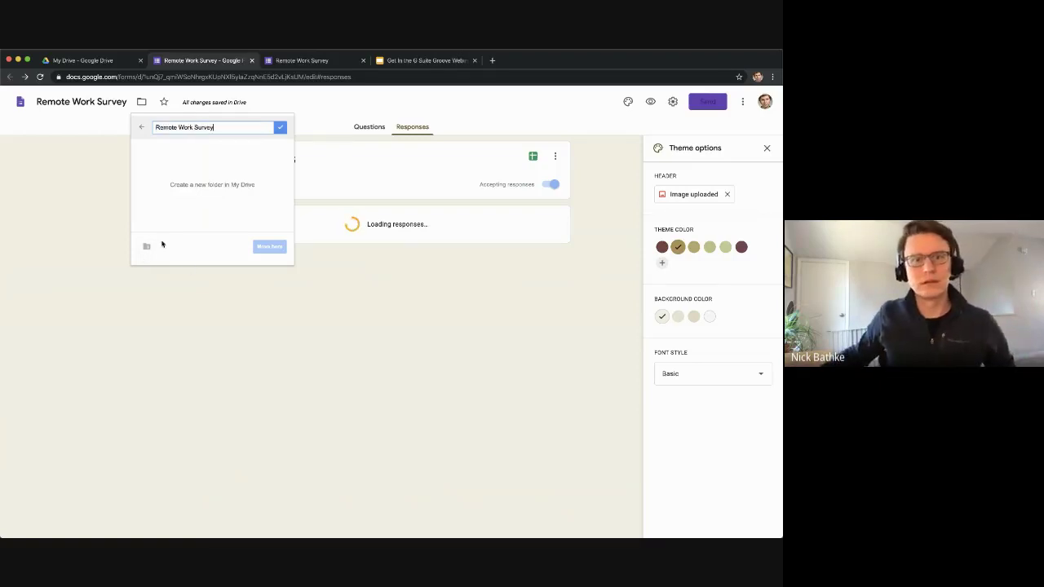
left_click(280, 127)
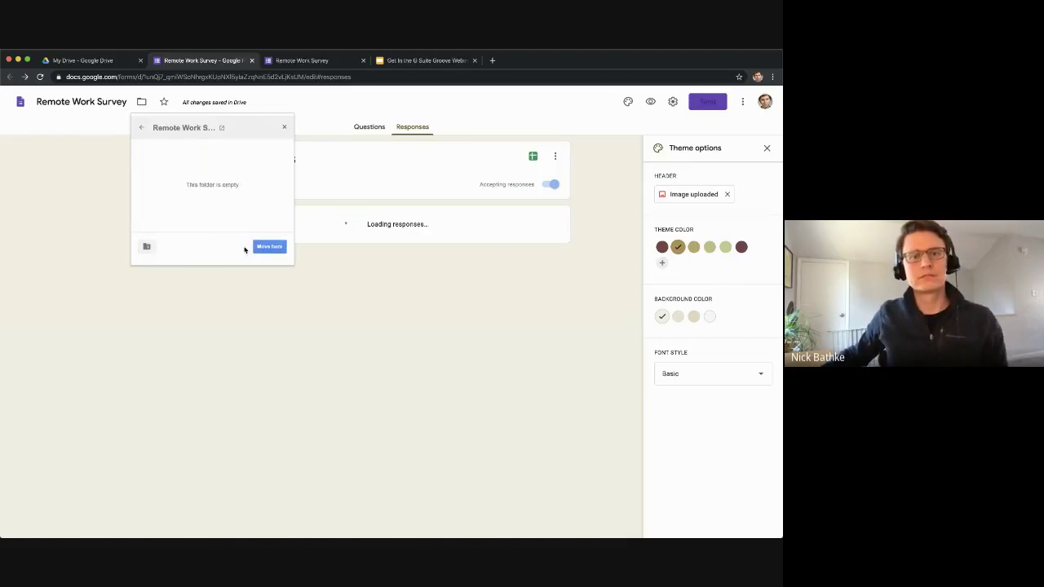
left_click(269, 248)
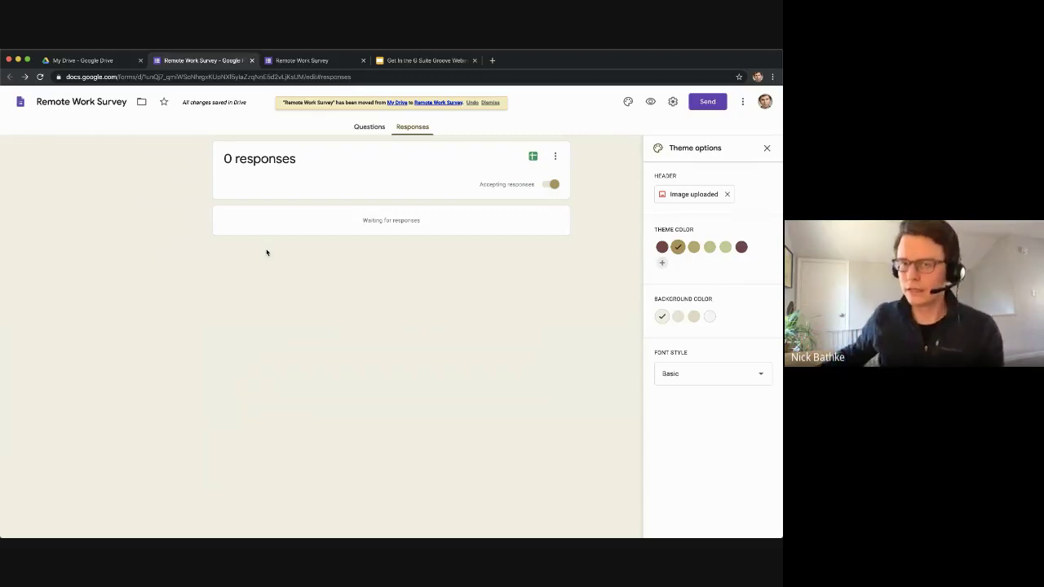
Step: Create a new spreadsheet as the destination for the form's responses
left_click(532, 160)
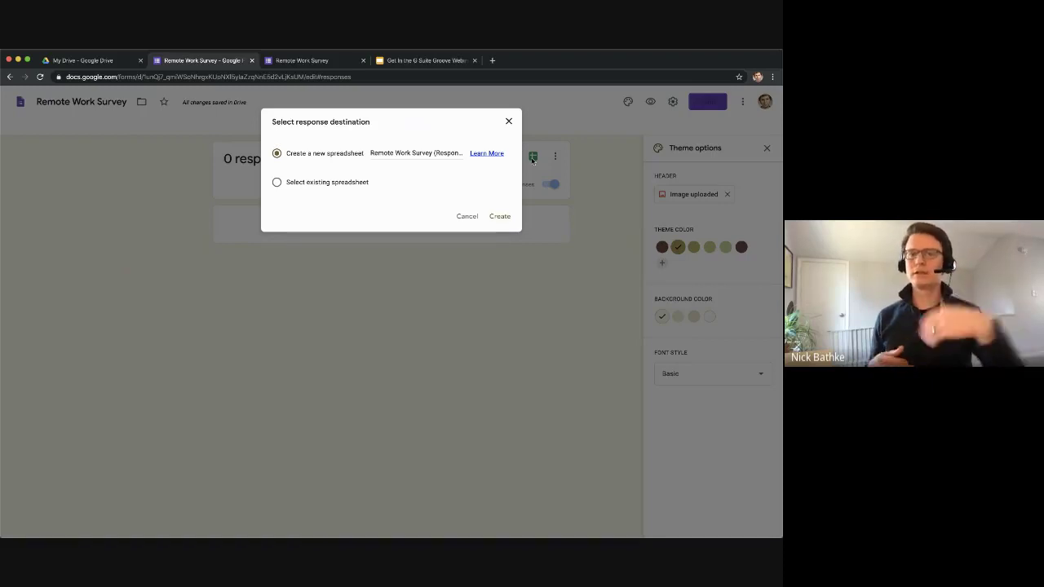
left_click(500, 217)
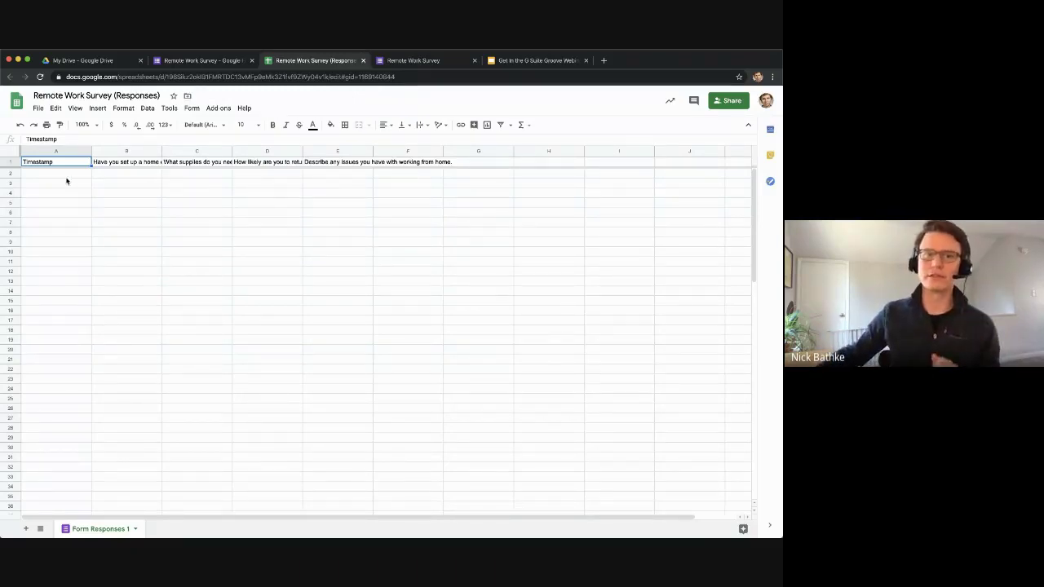
Step: Make the header row of the responses sheet bold, vertically centered and text-wrapped
left_click(10, 161)
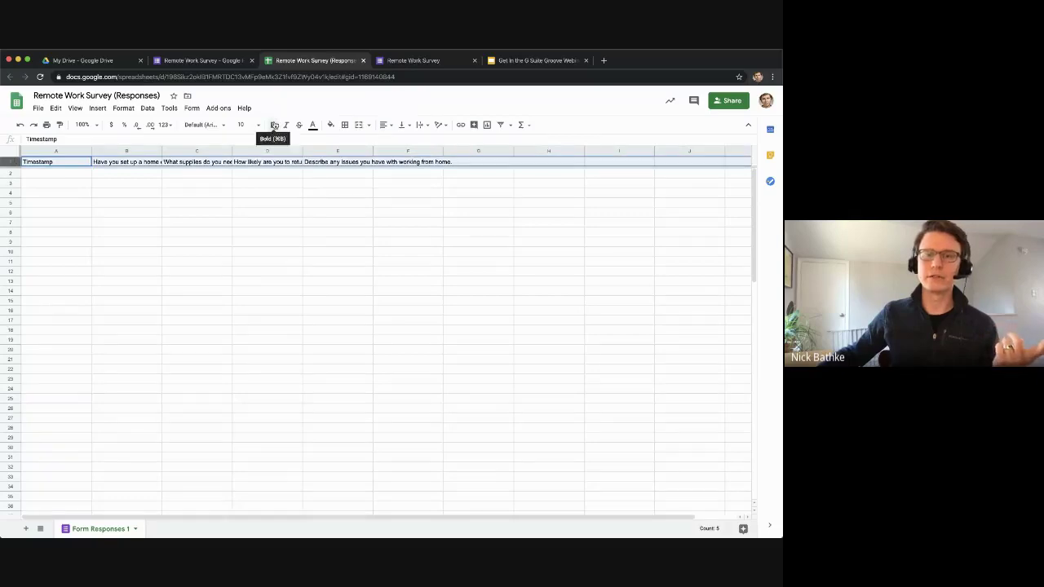
left_click(274, 124)
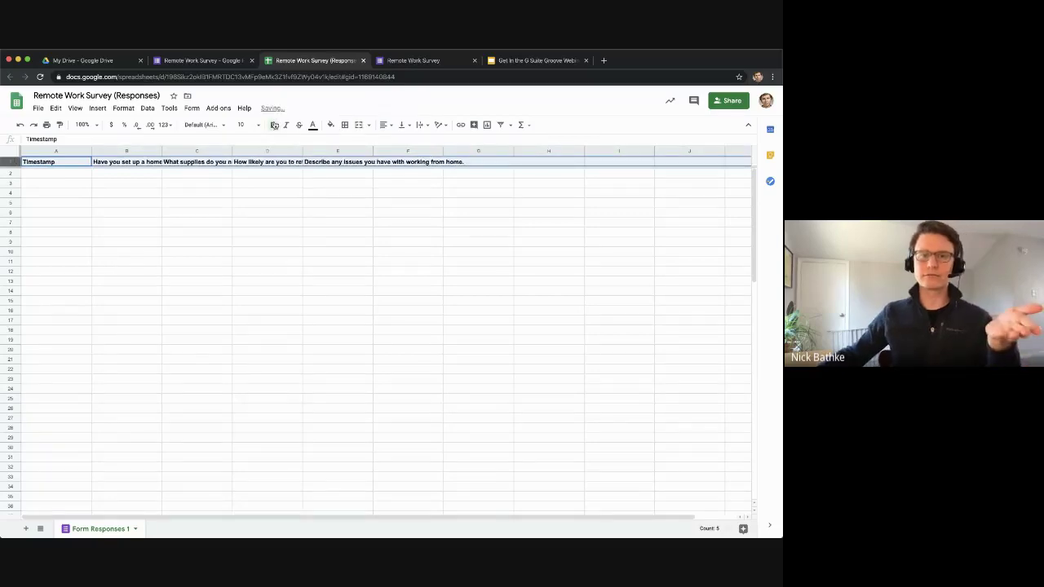
left_click(402, 125)
left_click(414, 142)
left_click(422, 126)
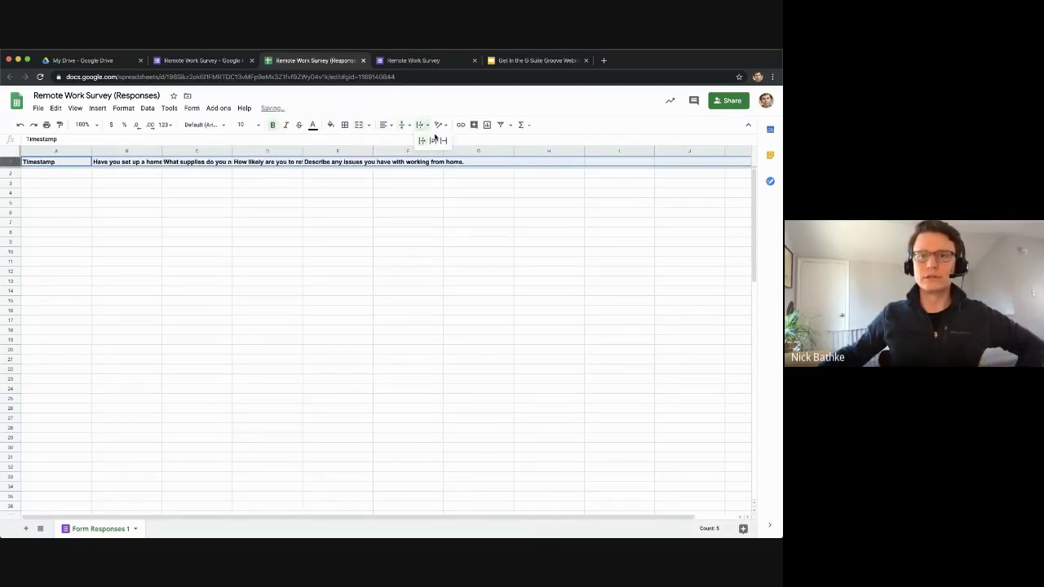
left_click(434, 142)
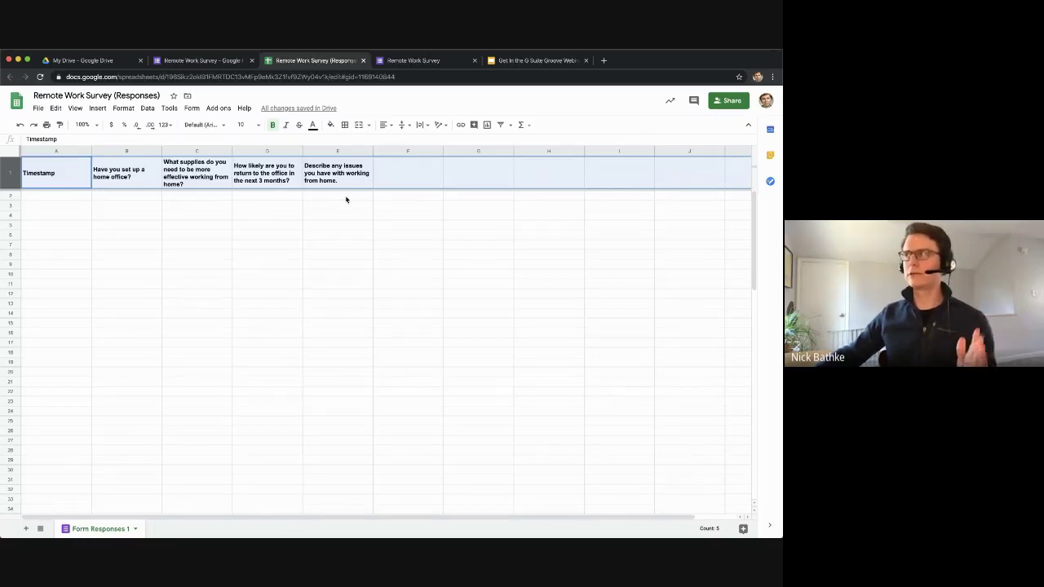
Step: Return to the form and get its shortened shareable link to pass on in another app
left_click(204, 61)
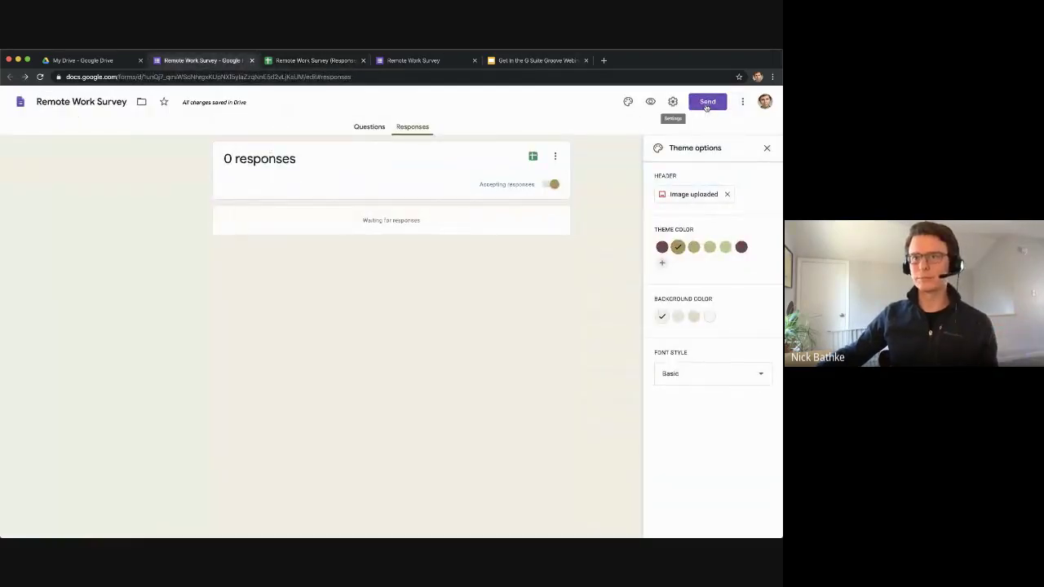
left_click(707, 101)
left_click(355, 171)
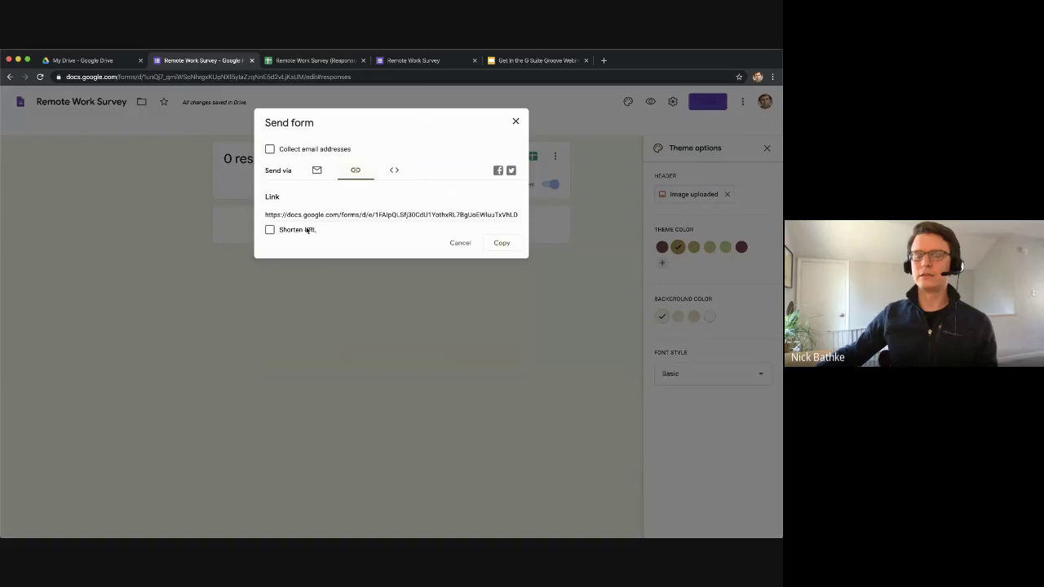
left_click(308, 230)
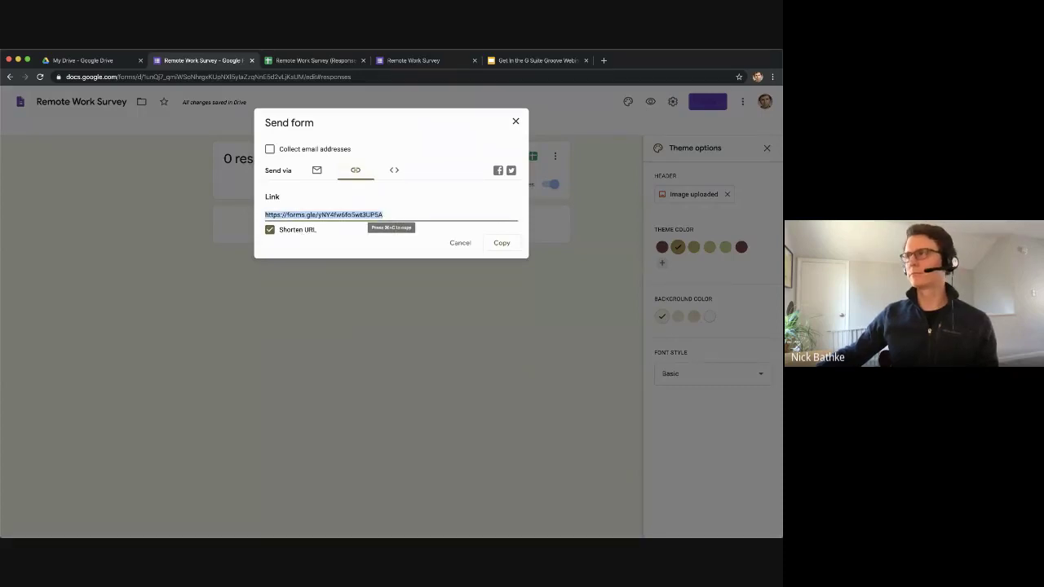
key("super+Tab")
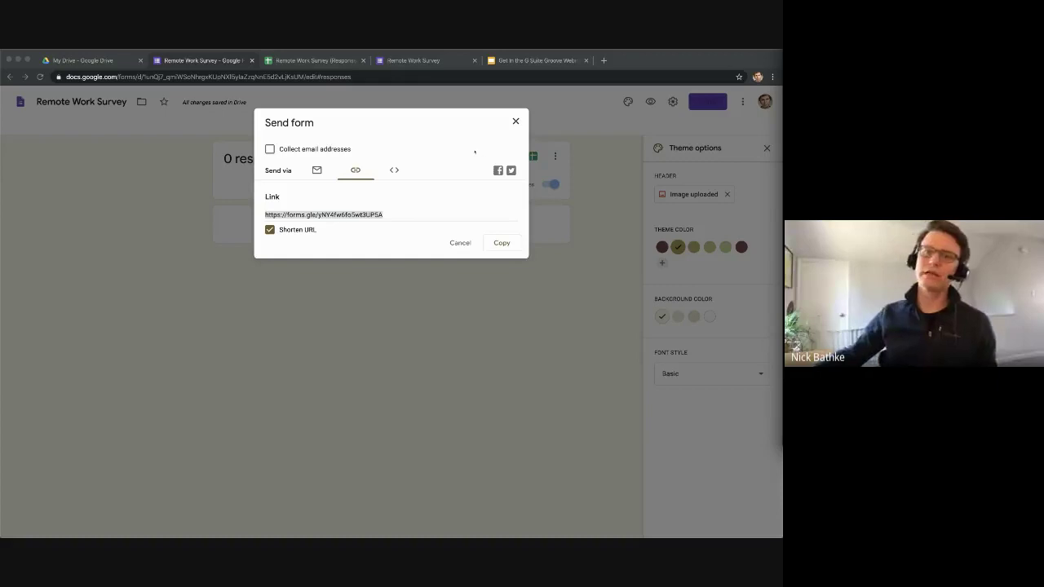
Step: In the responses spreadsheet, select the response table A1:E8 and apply the cyan alternating colors suggested by Explore
left_click(297, 61)
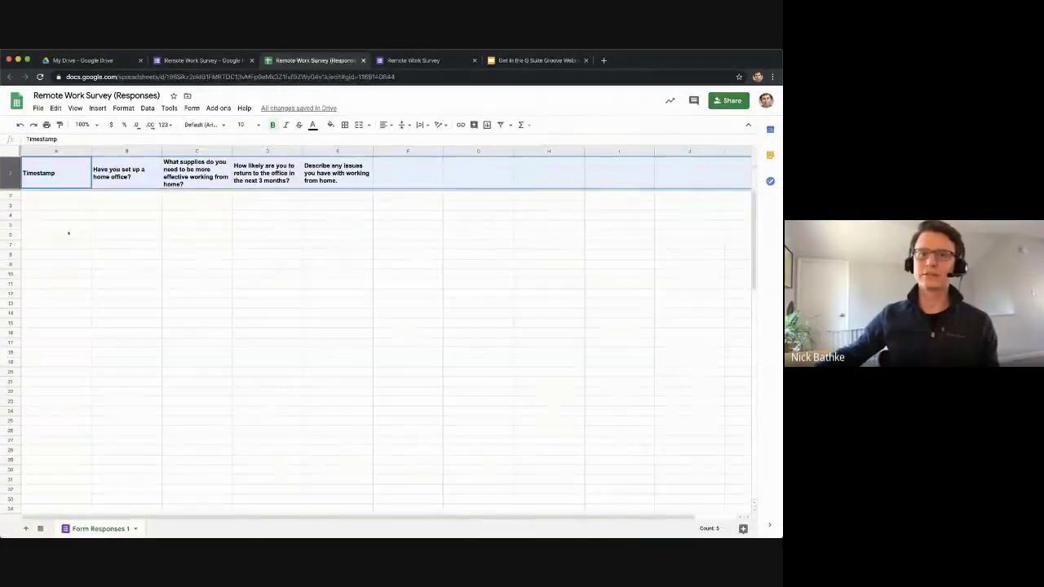
left_click(31, 198)
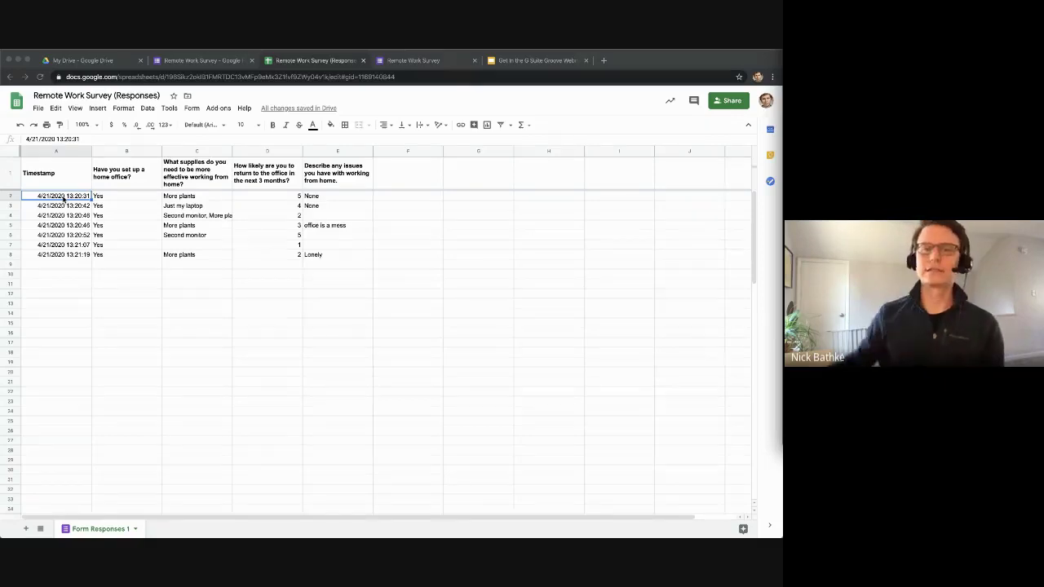
left_click(60, 178)
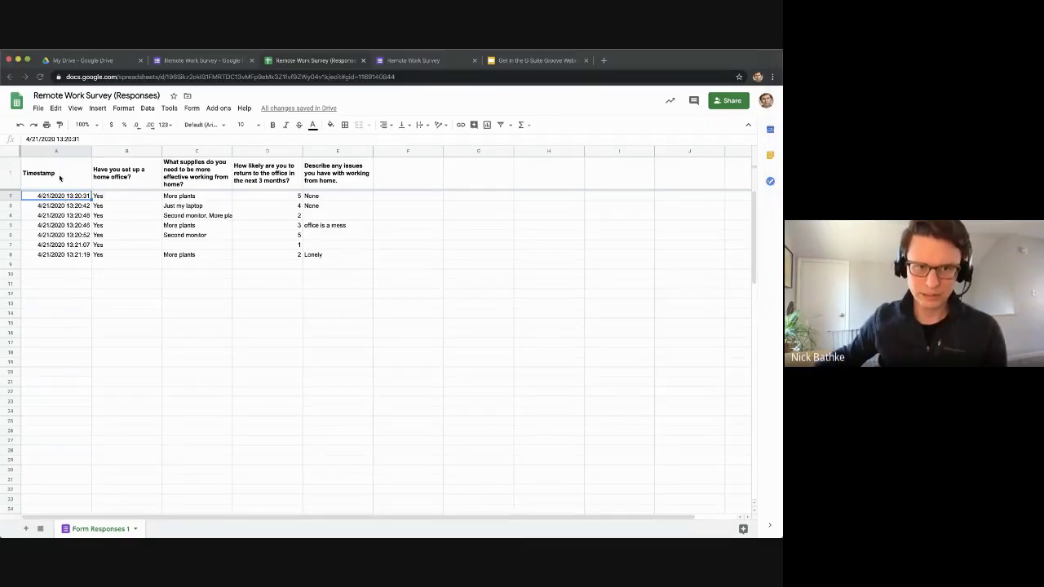
left_click(60, 172)
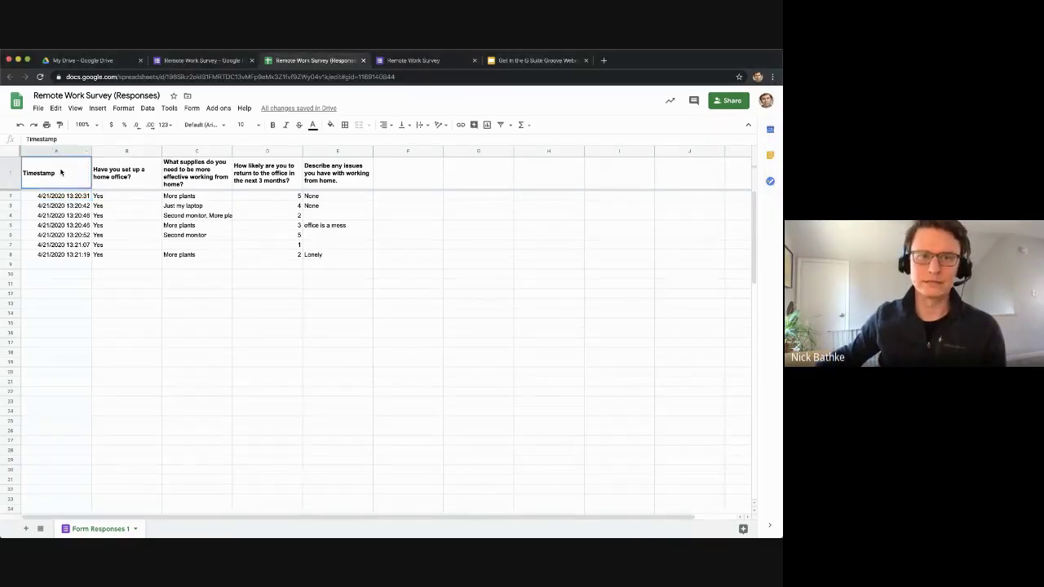
left_click_drag(61, 173, 356, 258)
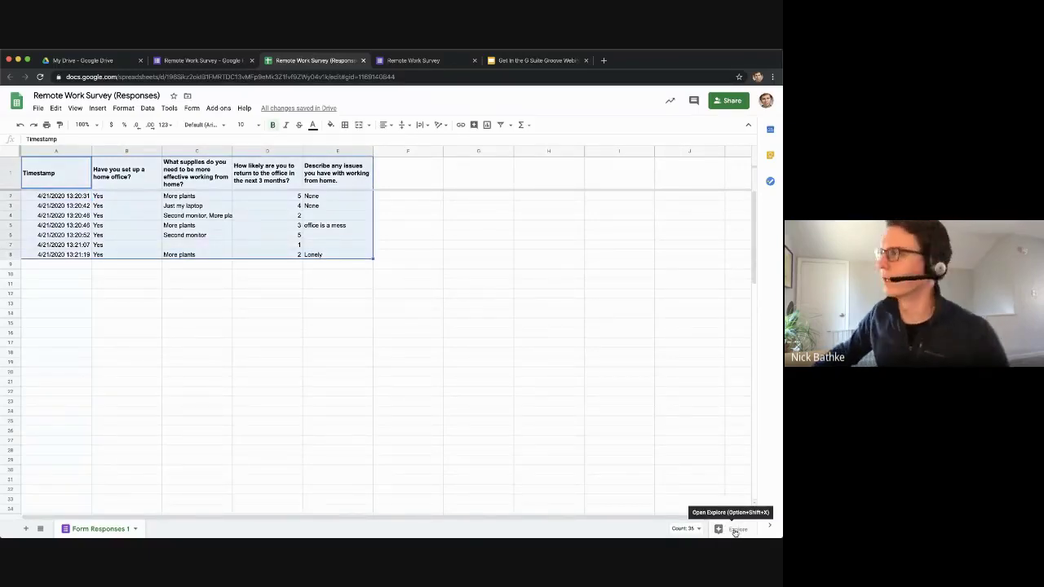
left_click(735, 529)
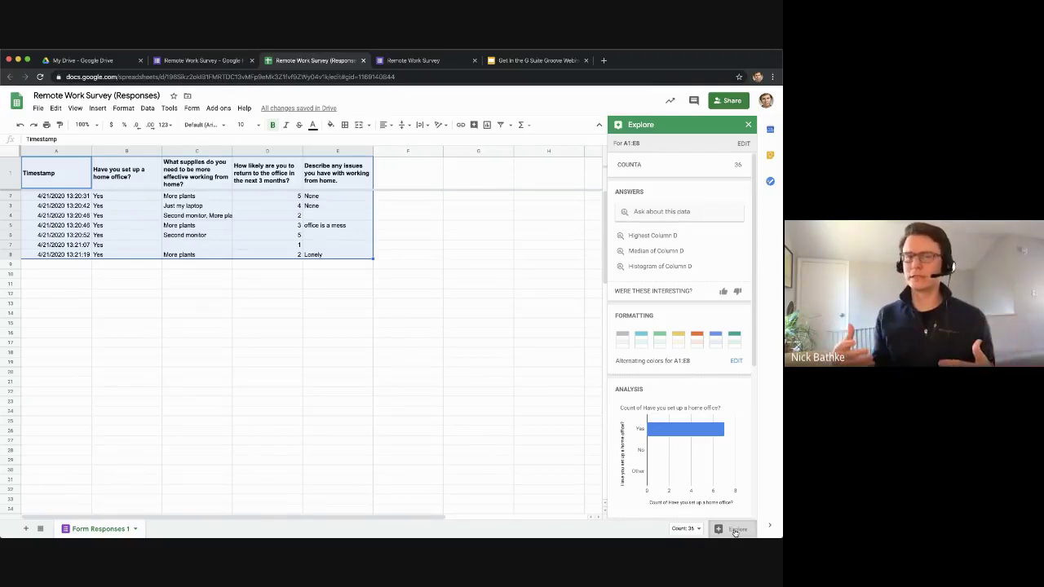
left_click(642, 341)
Step: Insert Explore's bar chart of the supplies needed for working from home below the response table
scroll(677, 310, "down", 3)
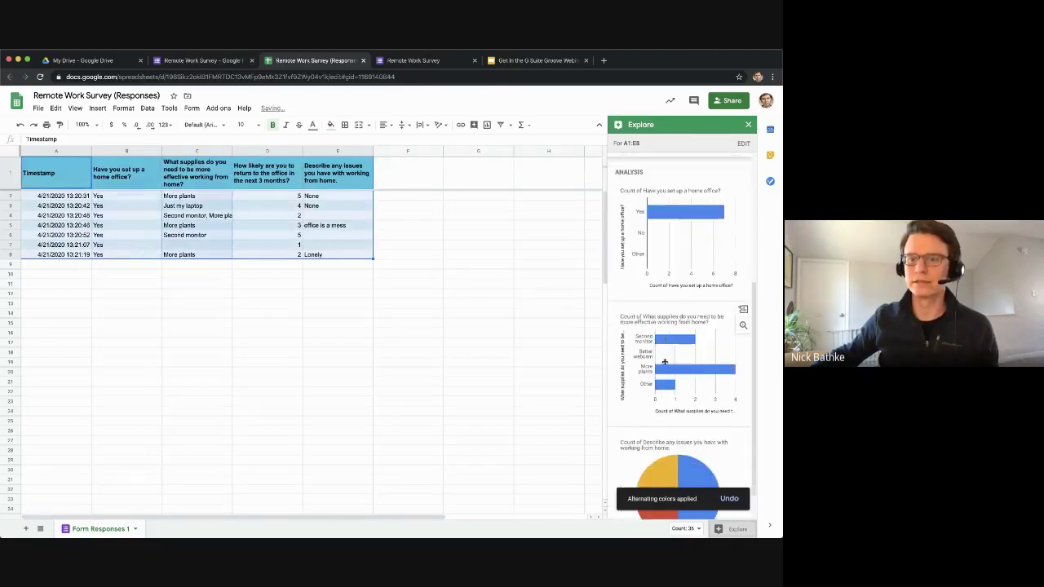
scroll(678, 317, "down", 1)
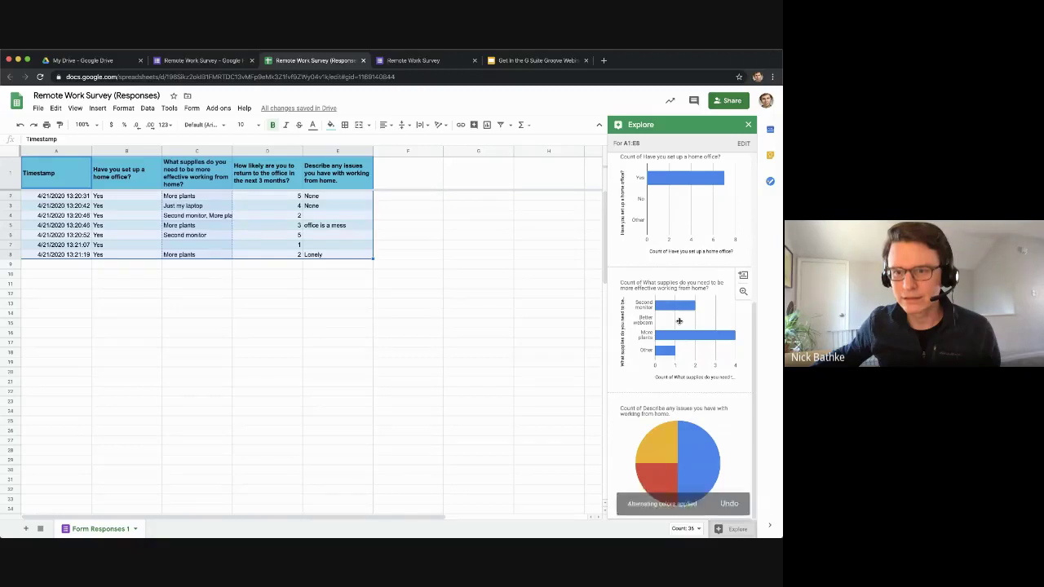
left_click_drag(661, 321, 432, 346)
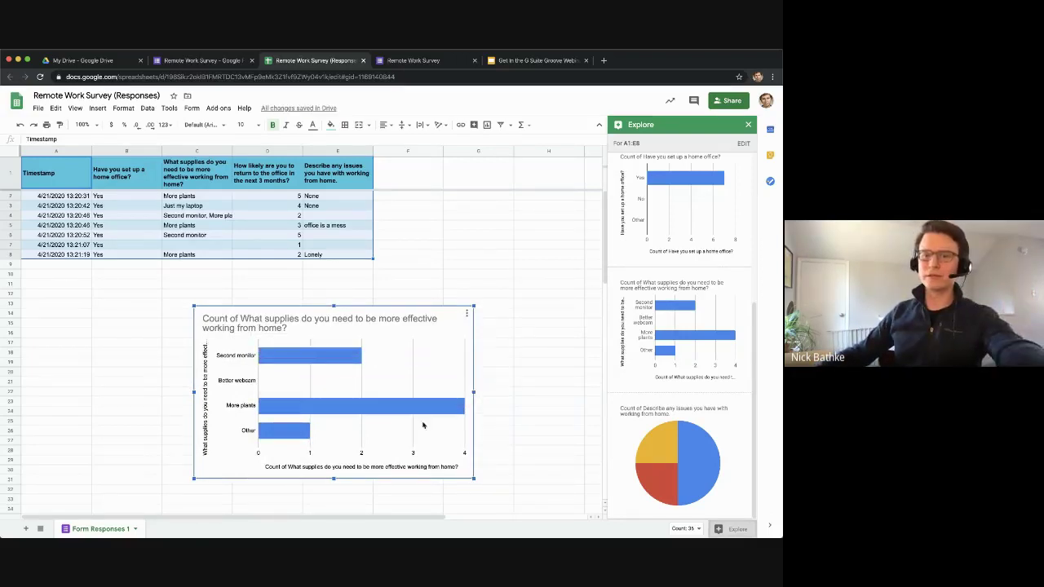
mouse_move(449, 416)
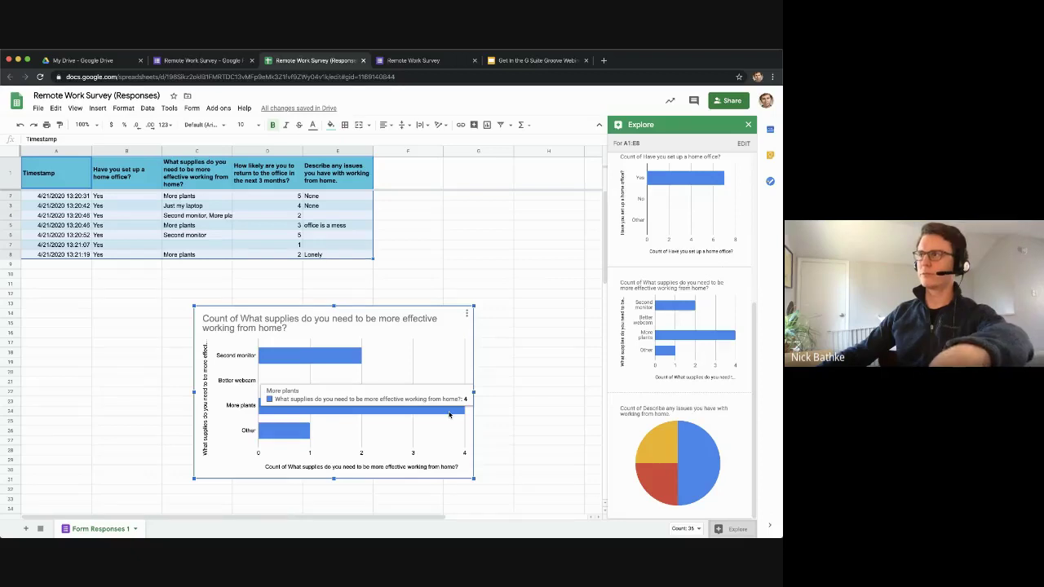
Step: Insert the average of the return-to-office ratings in D2:D9 into cell D10 from Explore
left_click(281, 205)
left_click_drag(281, 198, 277, 256)
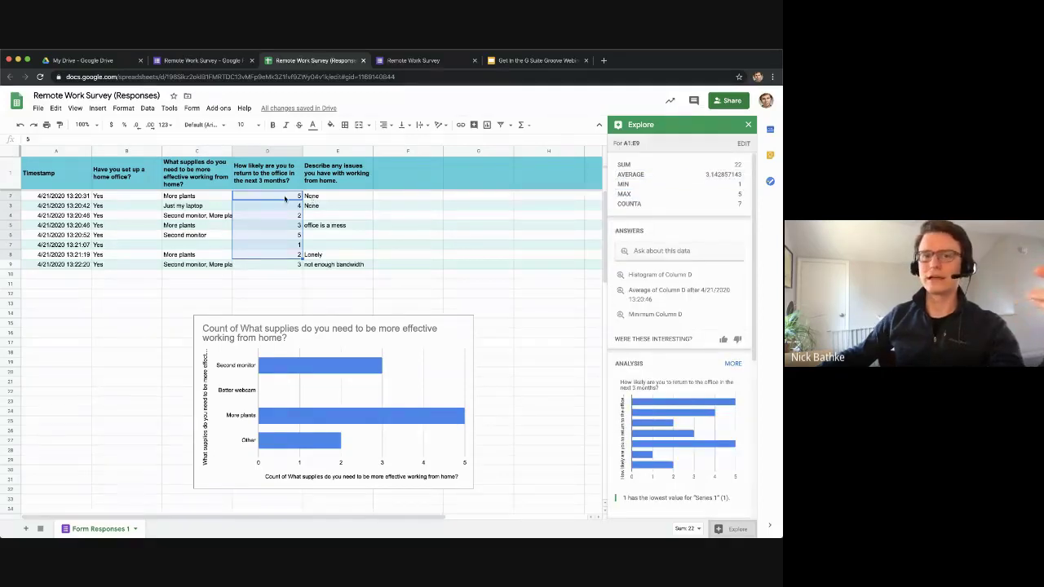
left_click(274, 264)
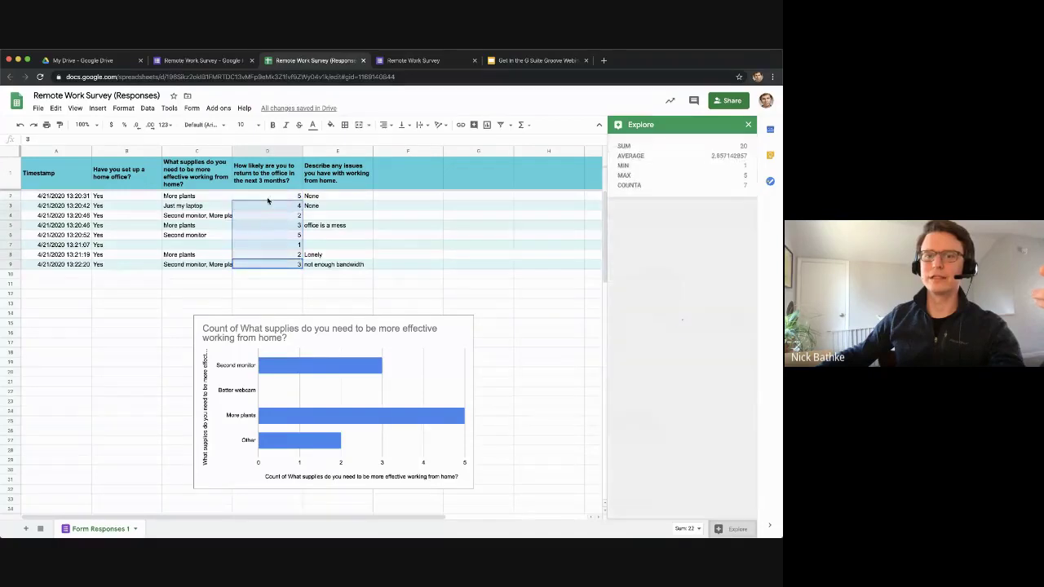
left_click(268, 198, "shift")
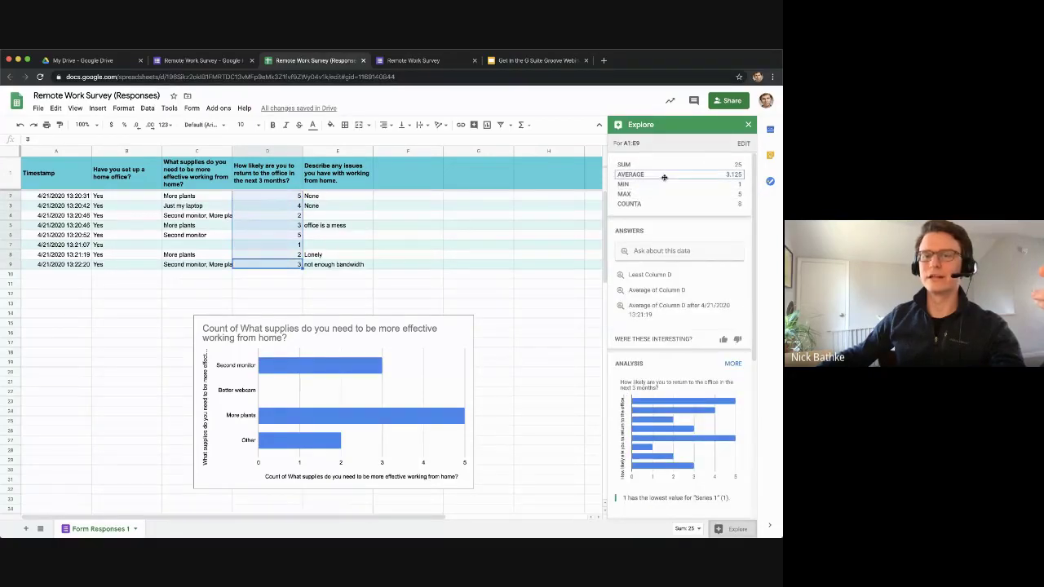
left_click_drag(664, 177, 276, 278)
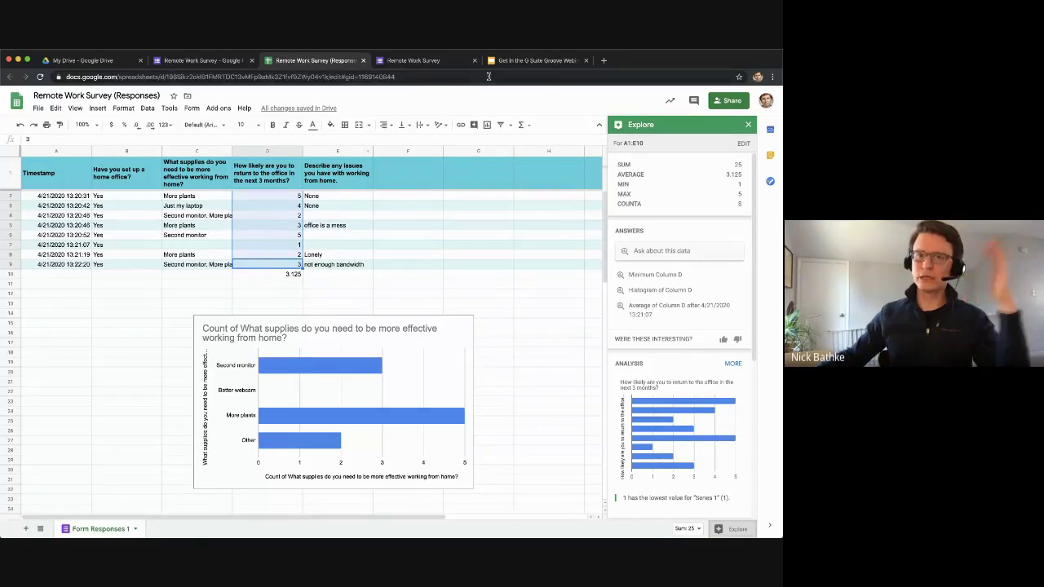
Step: Switch to the "Get In the G Suite Groove" presentation and advance to the "Up Next.." slide
left_click(514, 61)
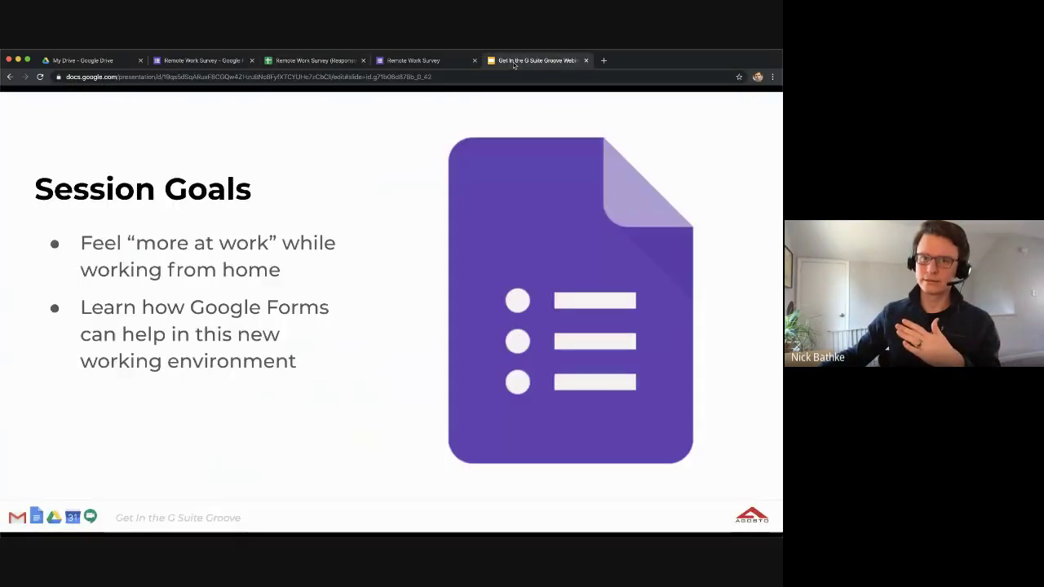
key("Right")
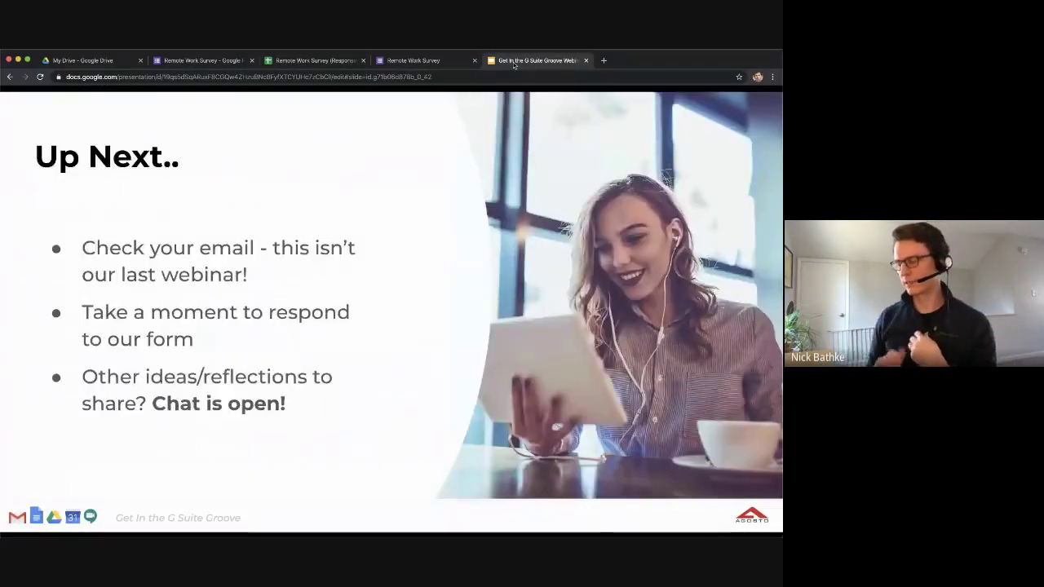